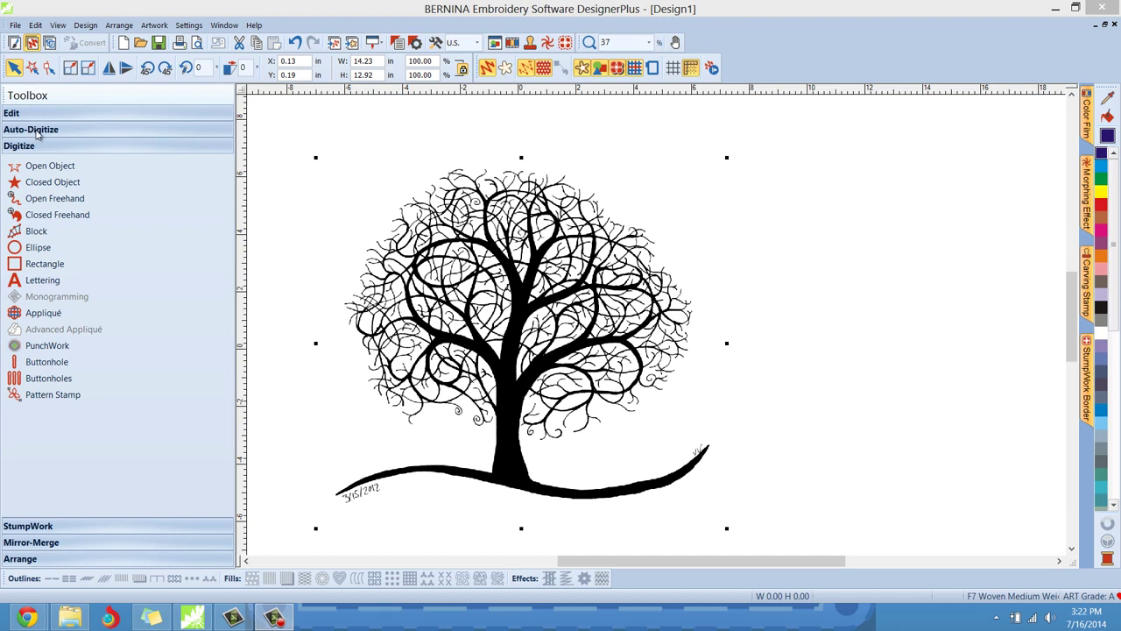
- Load the black-and-white tree bitmap onto the Design1 canvas as artwork
left_click(37, 133)
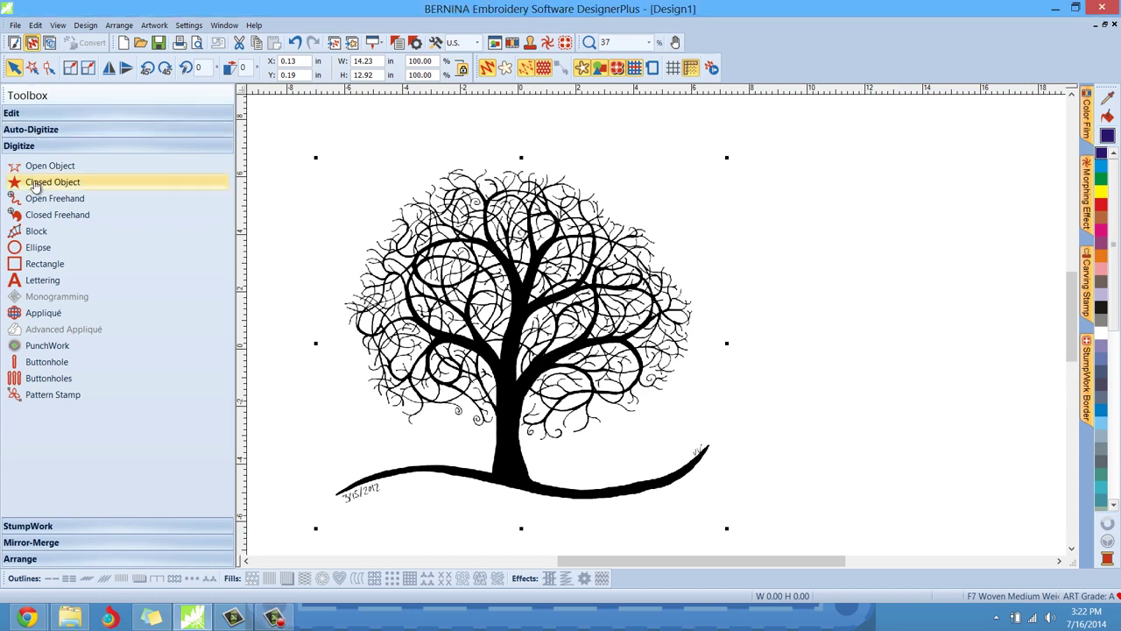
- Expand the Auto-Digitize toolset and bring up the PhotoSnap help topic with F1
left_click(36, 134)
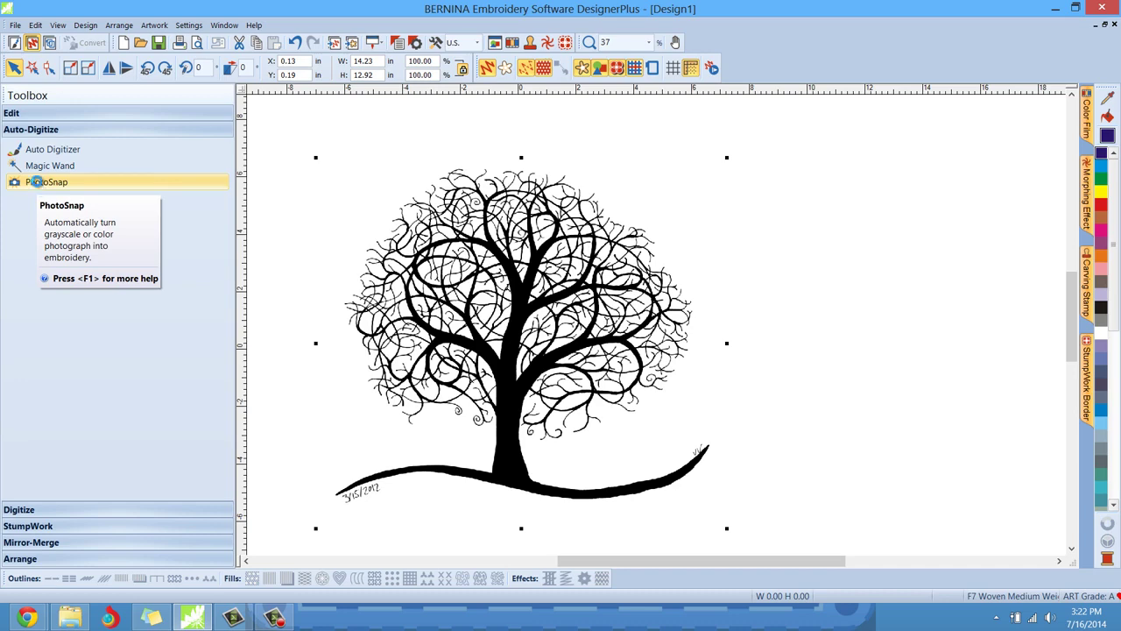
key("F1")
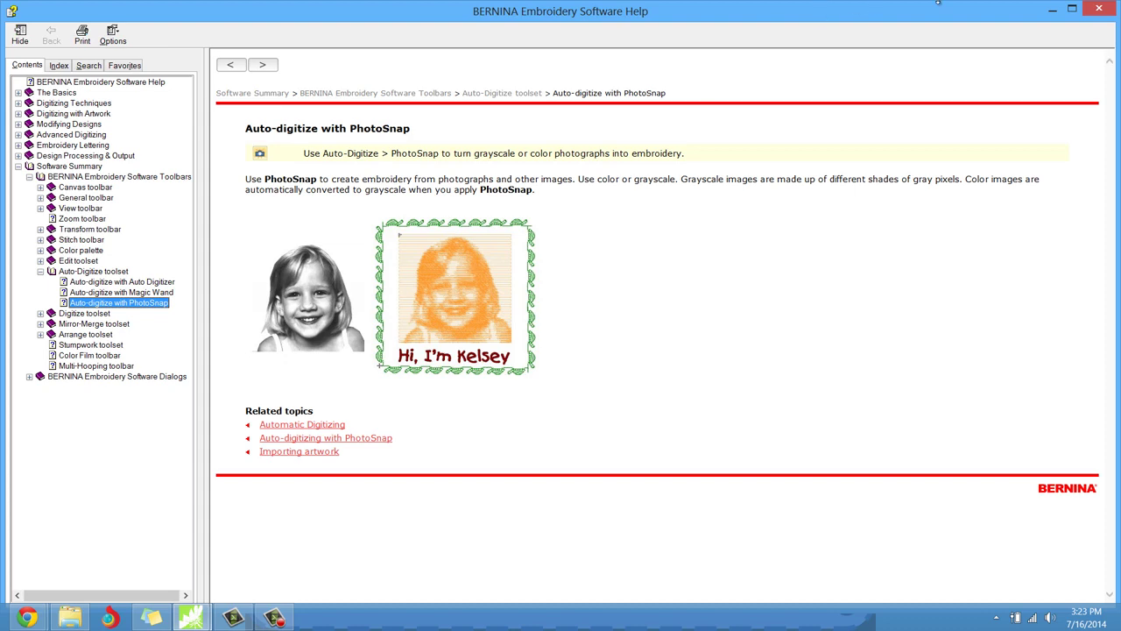
left_click(1100, 11)
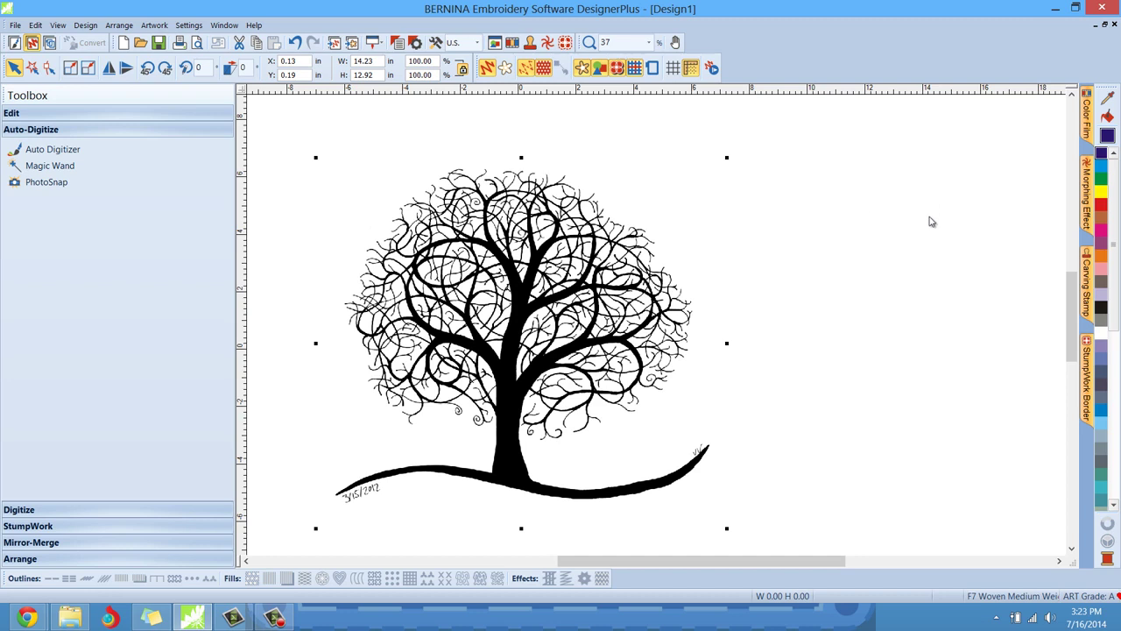
- Convert the tree artwork into a 14.23 × 12.92 in PhotoSnap stitch object and inspect it
left_click(49, 182)
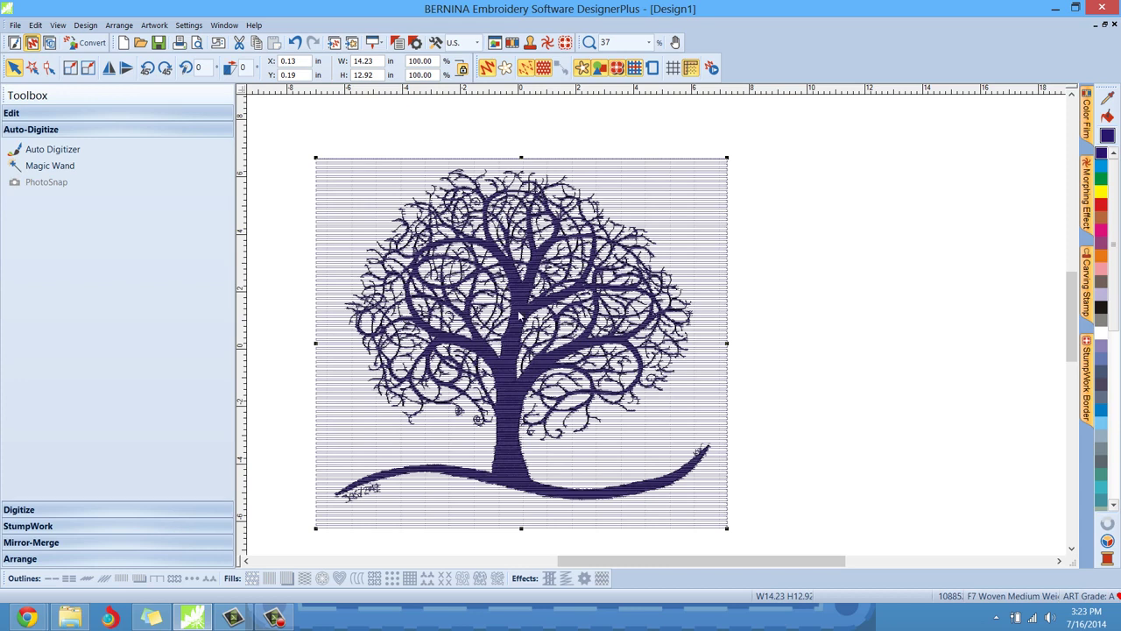
scroll(521, 300, "up", 3)
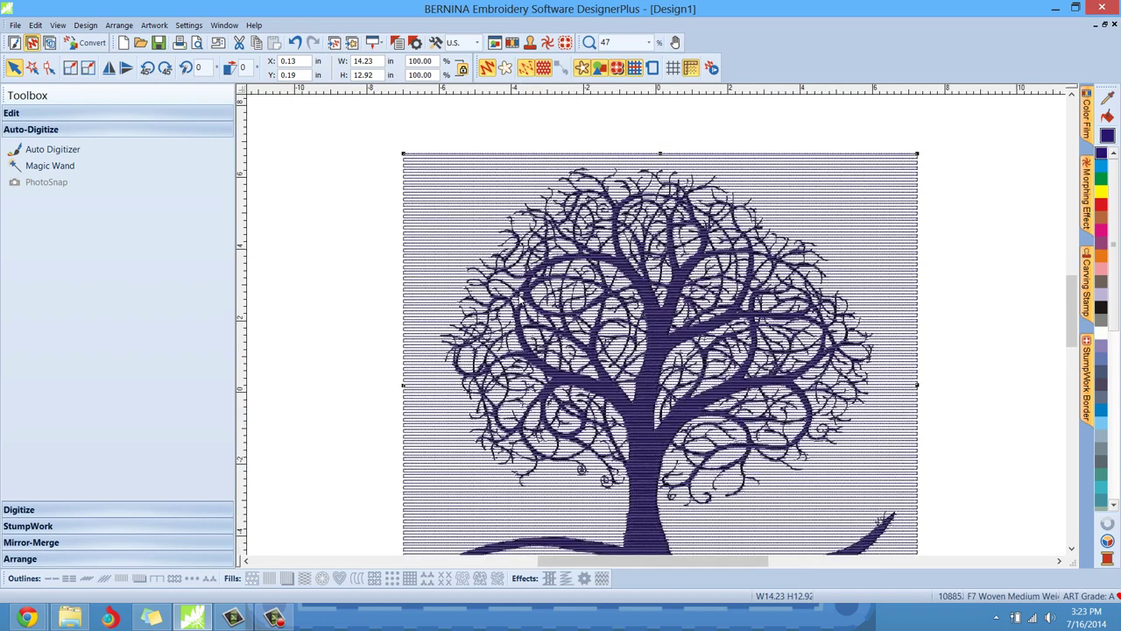
scroll(520, 300, "down", 2)
scroll(441, 188, "up", 4)
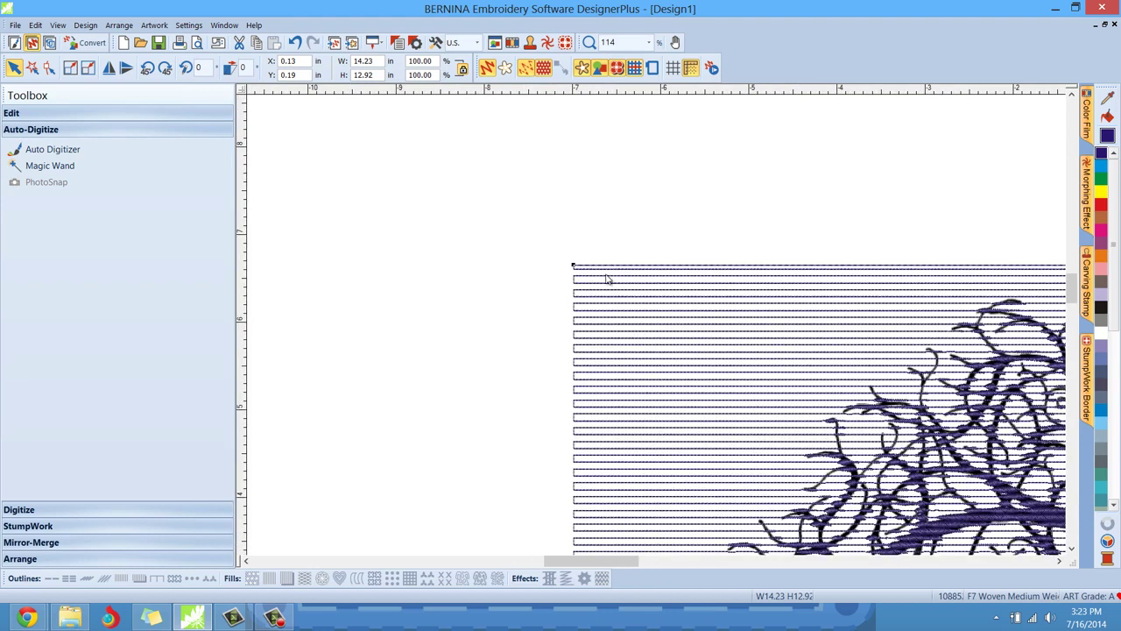
scroll(653, 328, "down", 5)
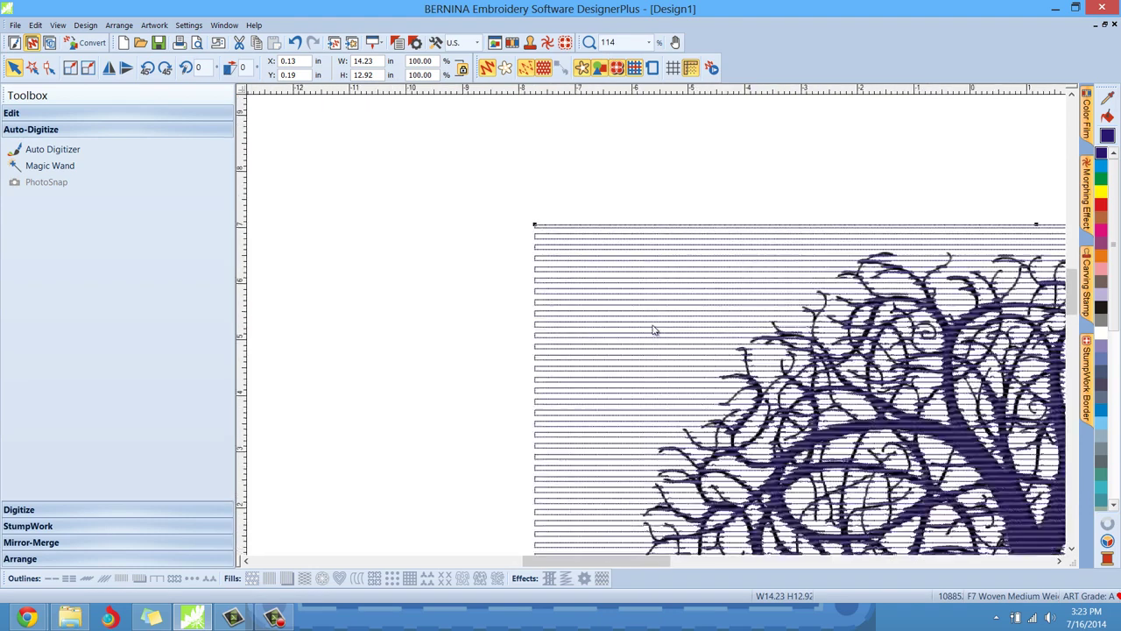
scroll(595, 324, "up", 3)
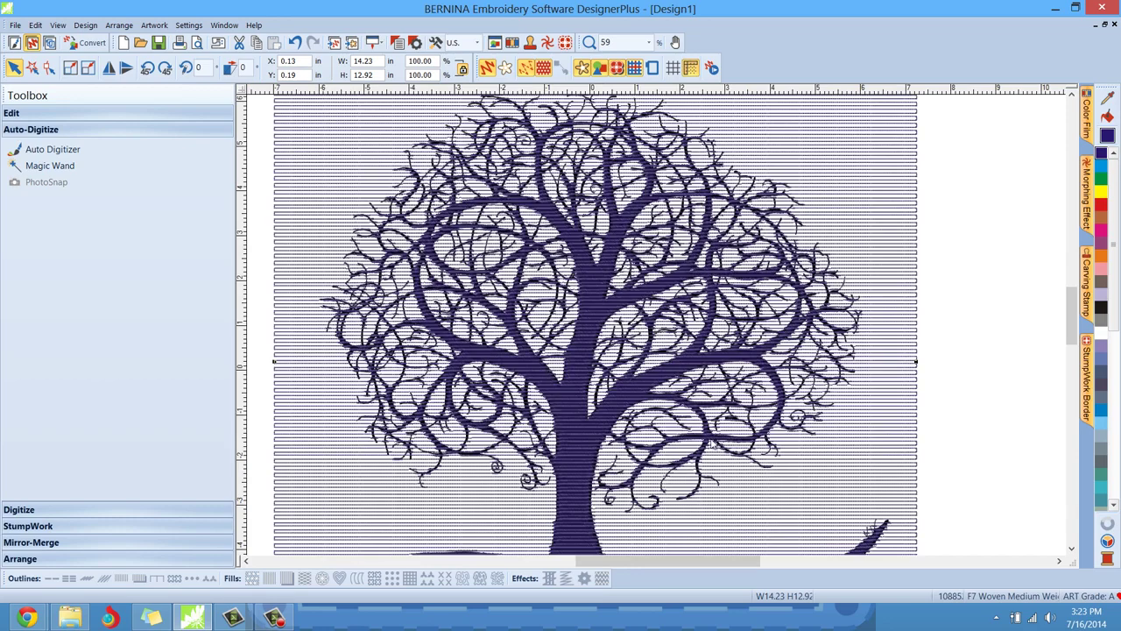
scroll(598, 265, "up", 5)
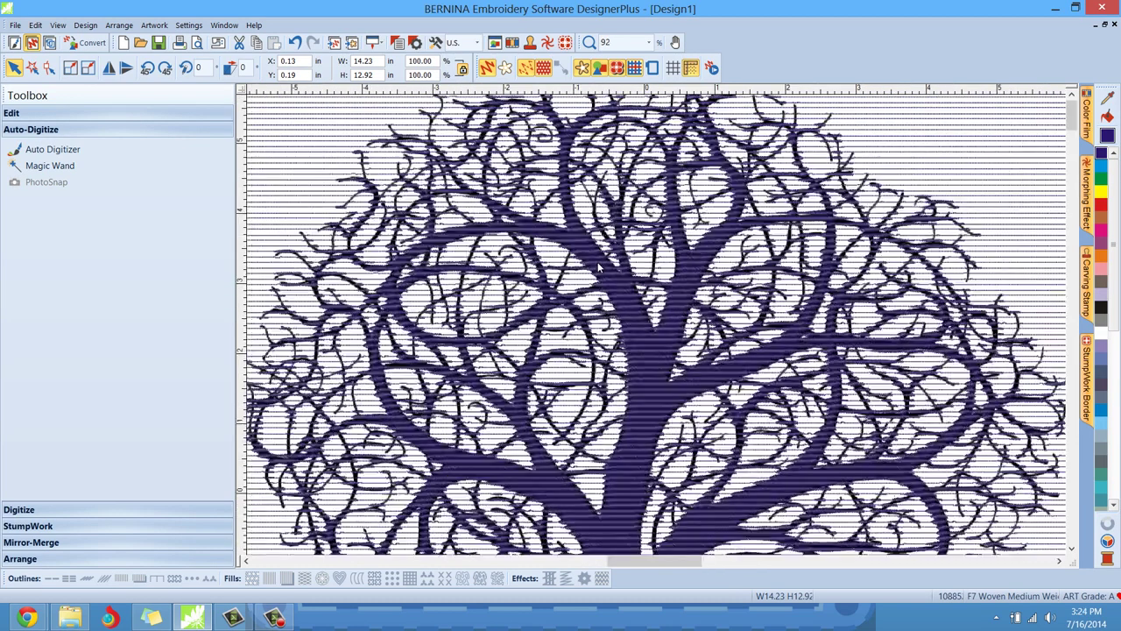
scroll(599, 266, "up", 1)
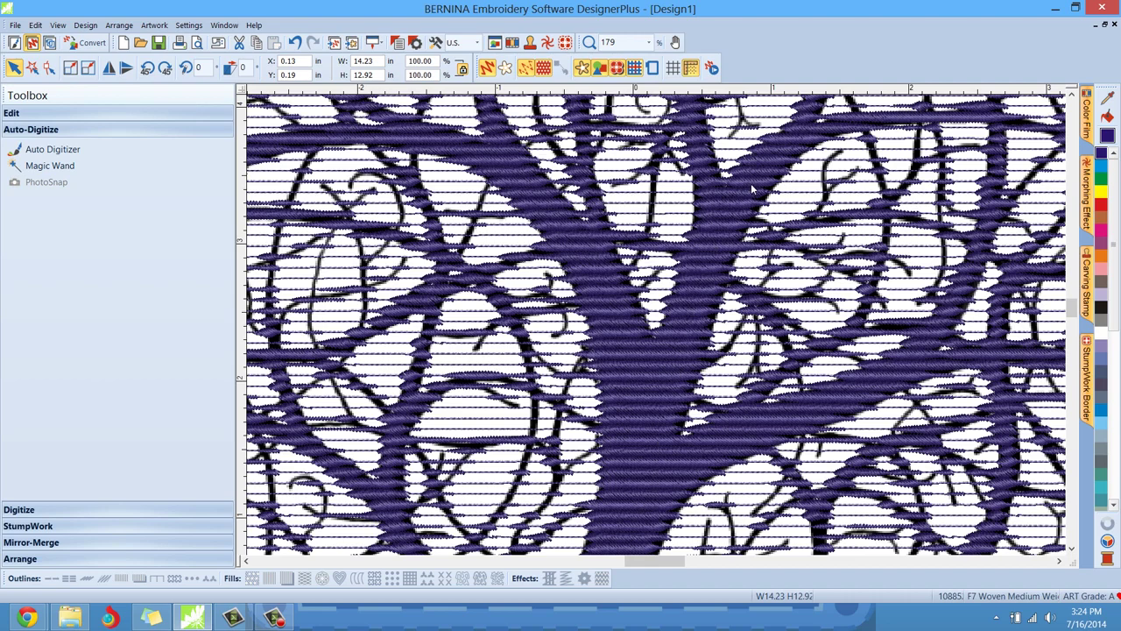
scroll(655, 331, "down", 1)
scroll(655, 332, "down", 4)
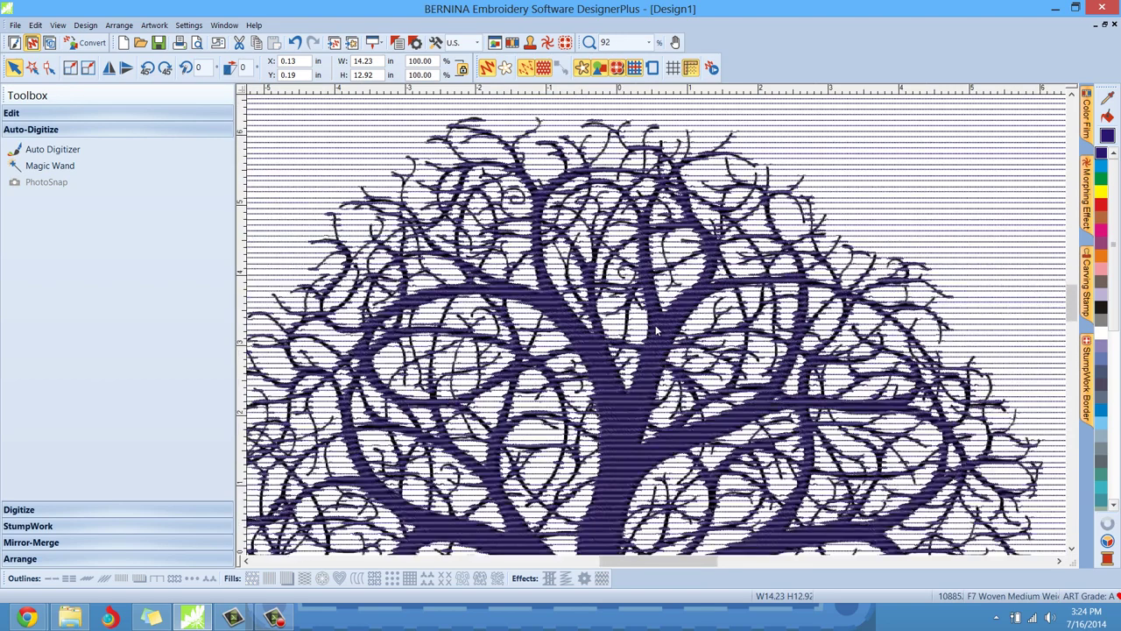
scroll(656, 330, "down", 4)
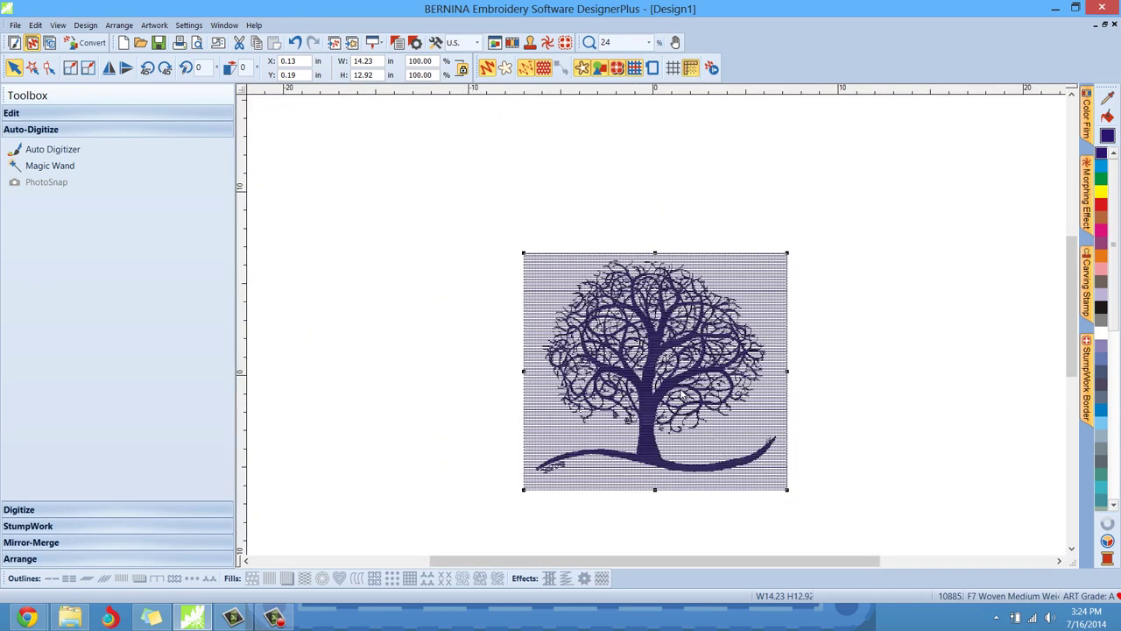
scroll(684, 386, "up", 3)
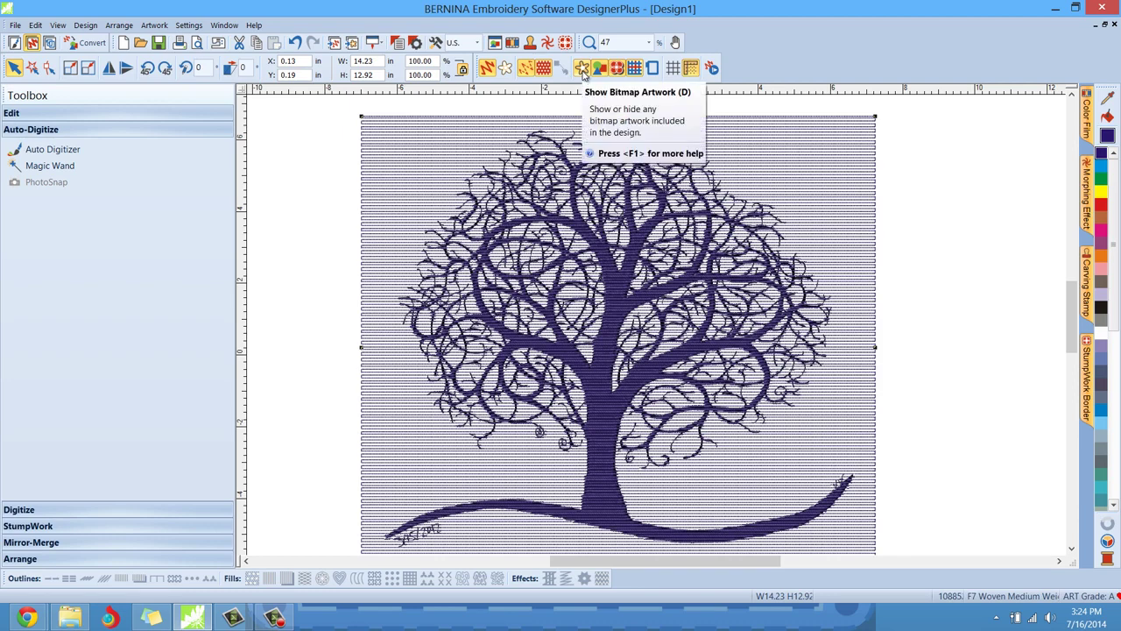
- Hide the bitmap artwork and zoom in and out to check the dark purple stitch rows
left_click(582, 69)
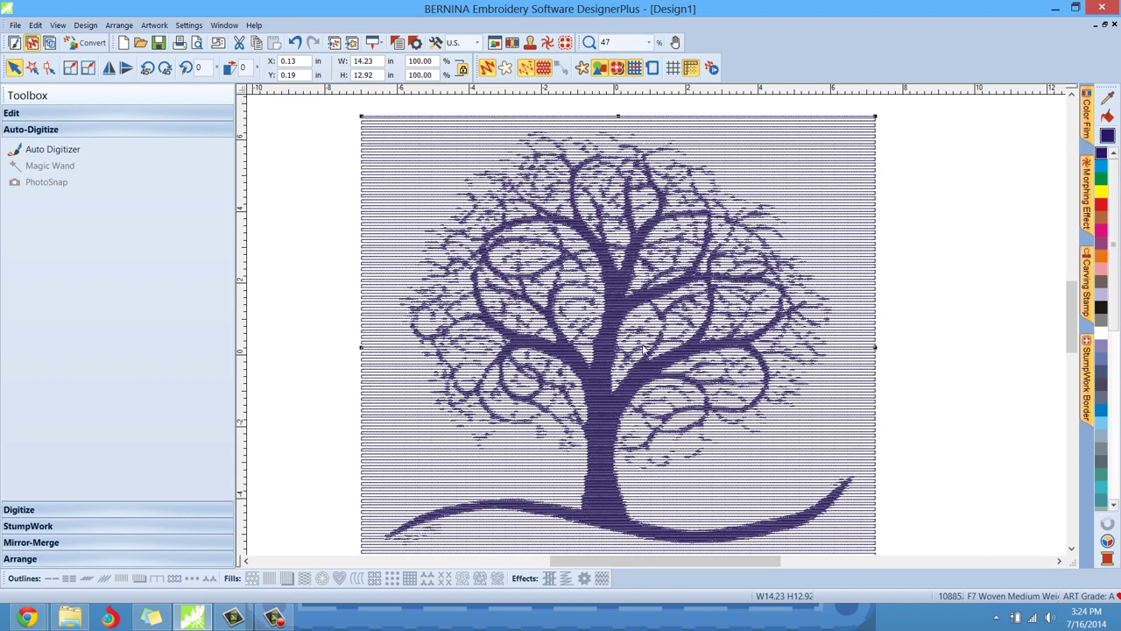
scroll(642, 349, "up", 1)
scroll(642, 345, "up", 1)
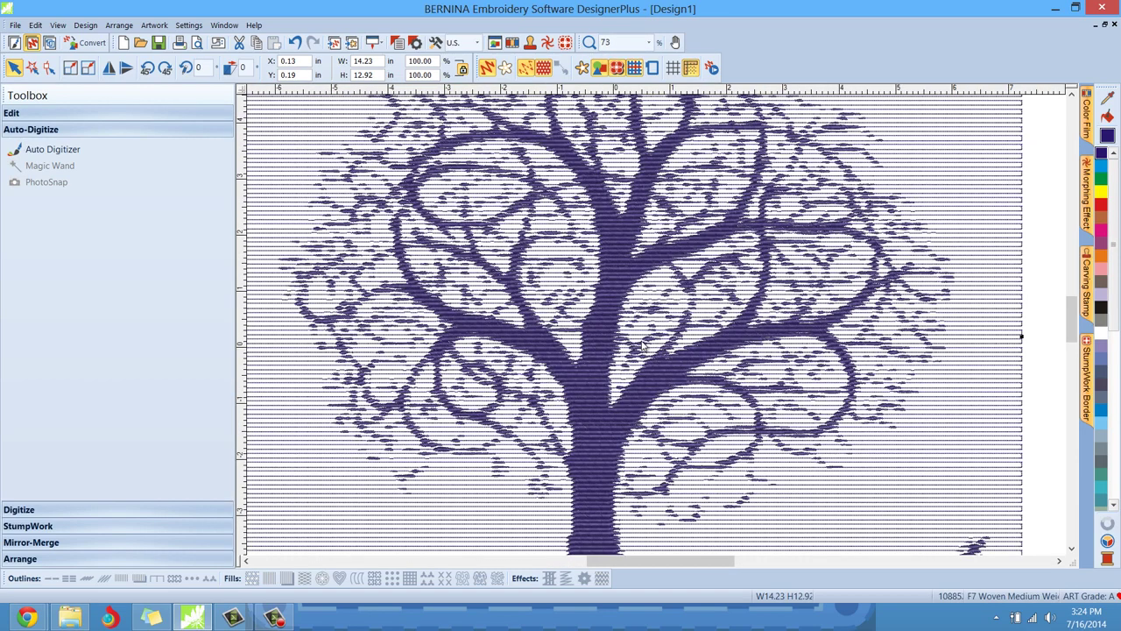
scroll(650, 337, "up", 1)
scroll(657, 329, "up", 1)
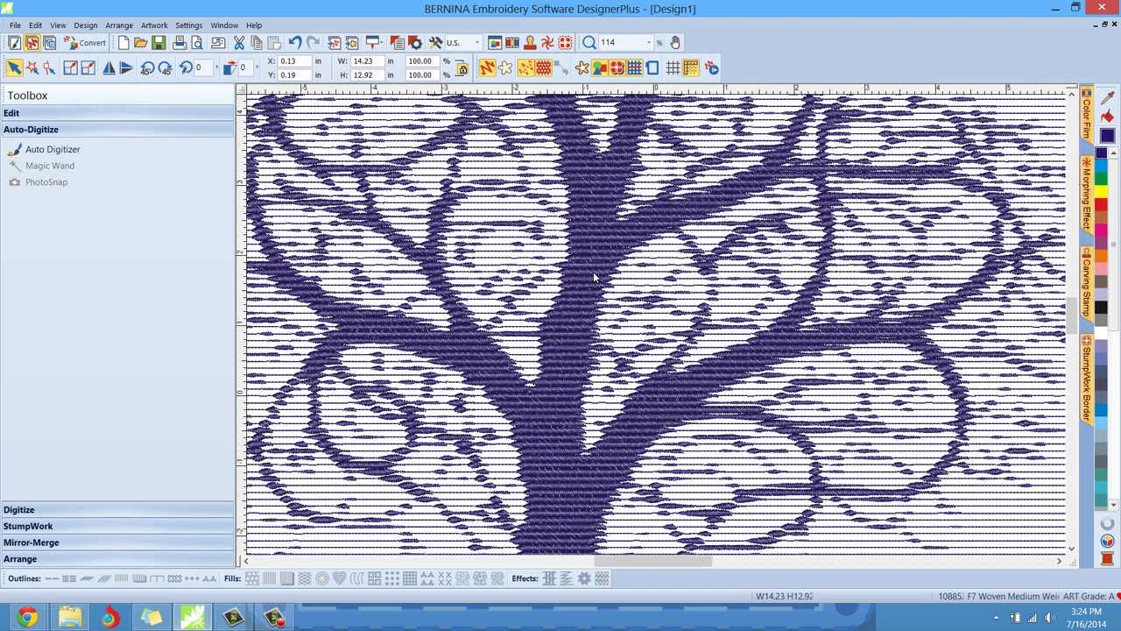
scroll(593, 271, "down", 1)
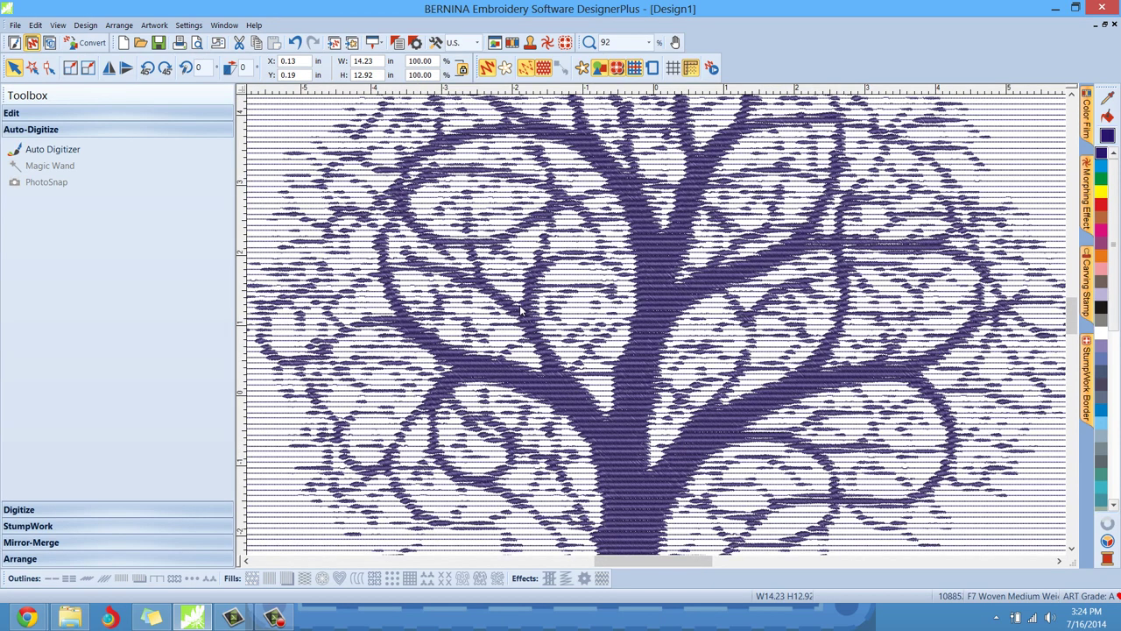
scroll(526, 314, "down", 3)
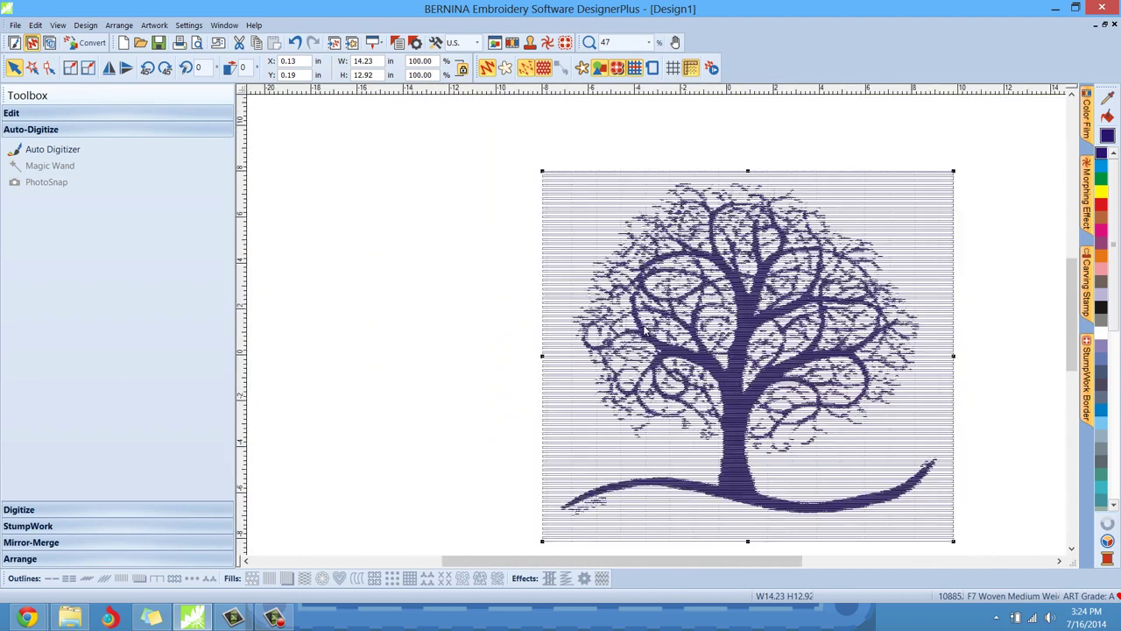
scroll(645, 331, "down", 2)
scroll(356, 278, "up", 1)
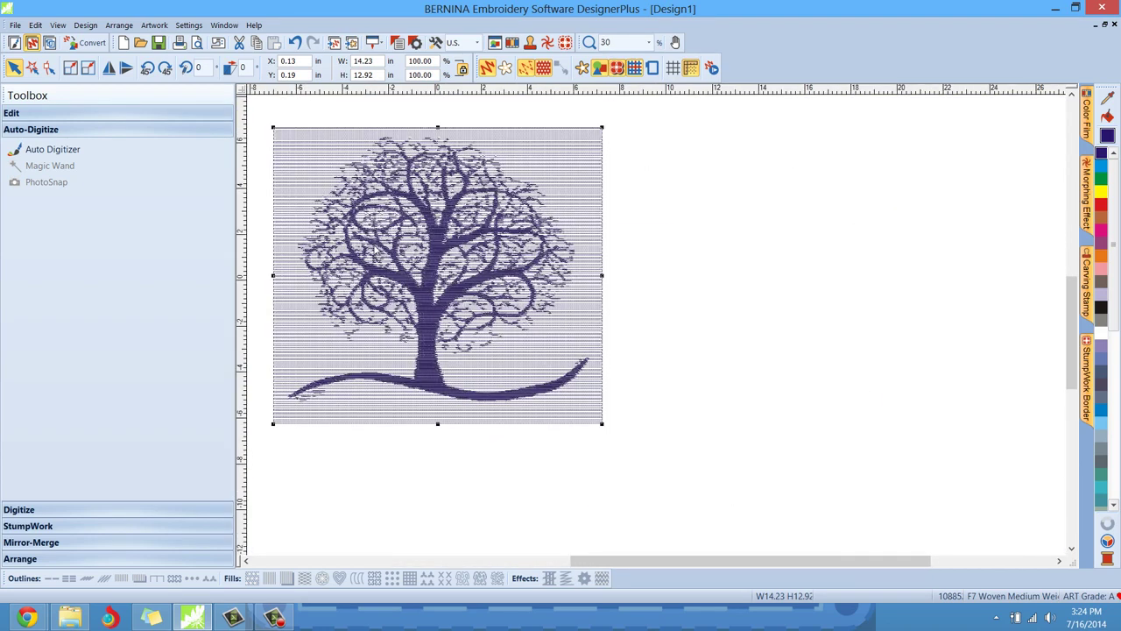
scroll(666, 333, "up", 1)
scroll(658, 342, "up", 1)
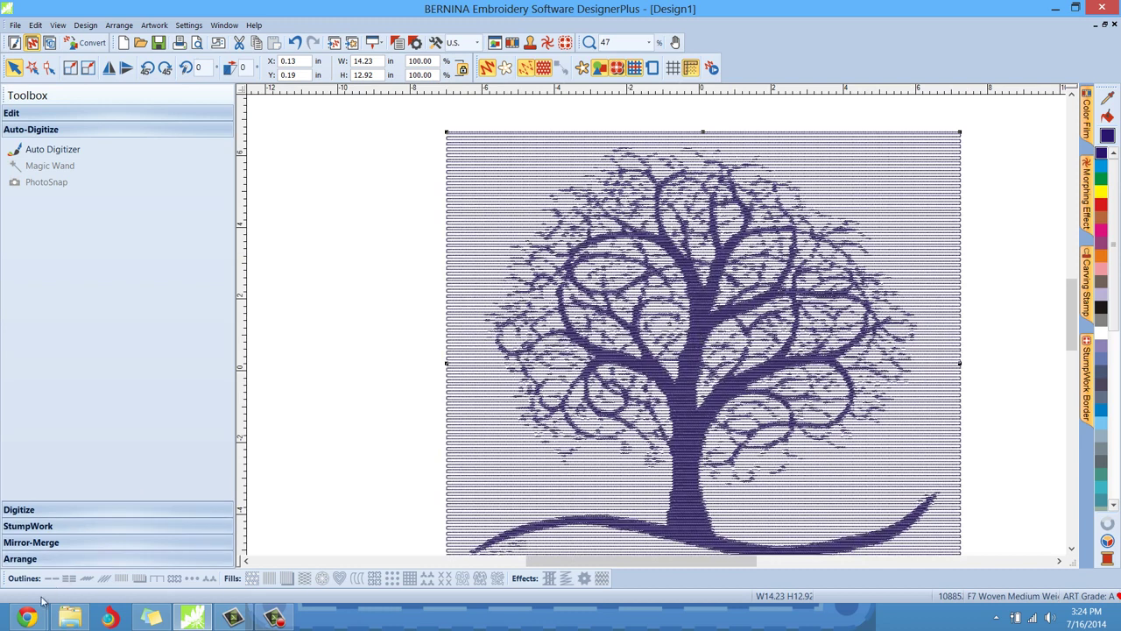
mouse_move(33, 619)
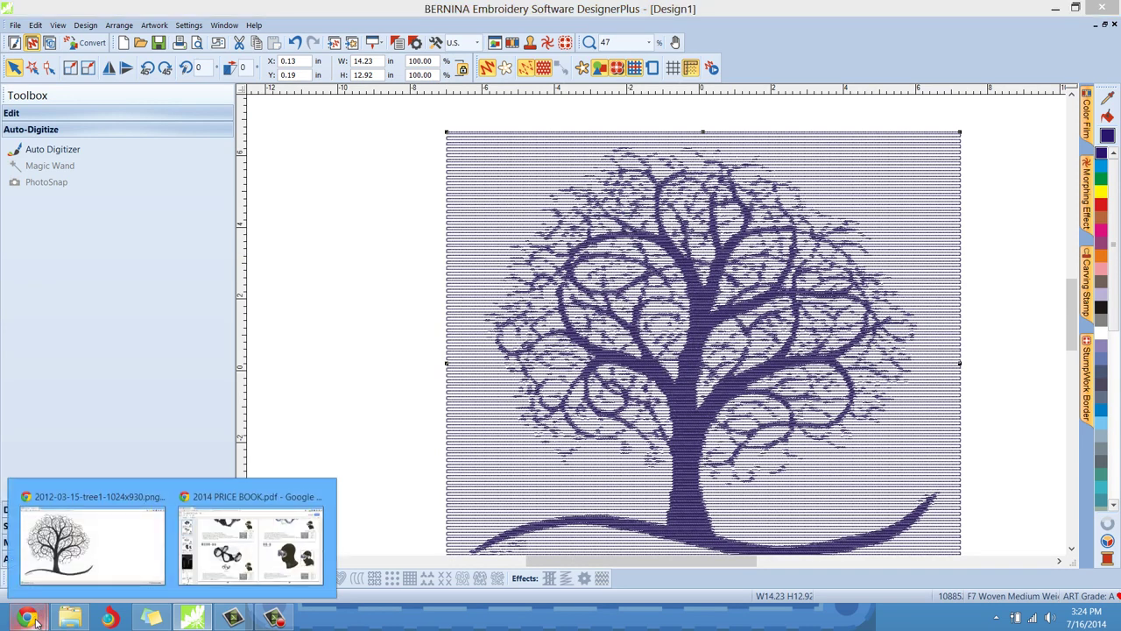
left_click(105, 569)
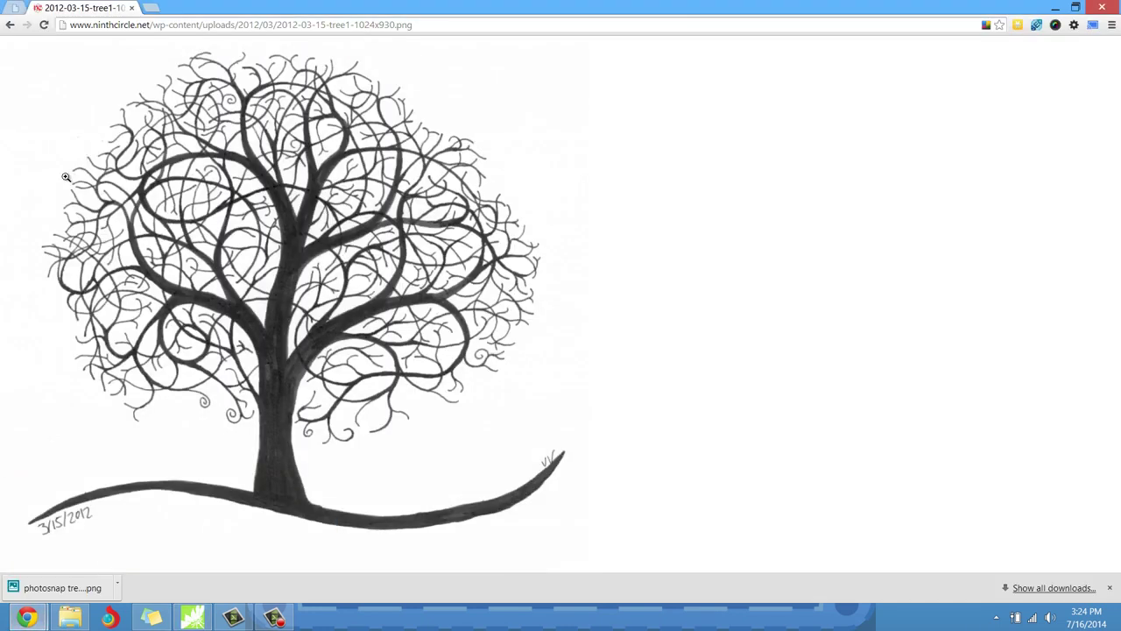
left_click(10, 24)
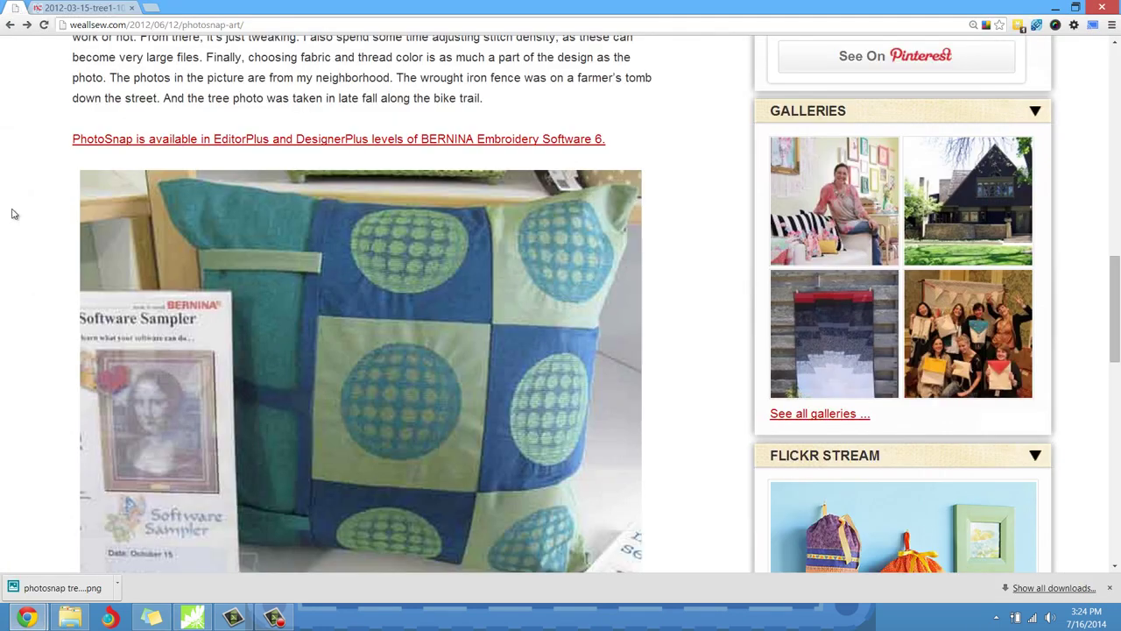
scroll(31, 255, "down", 1)
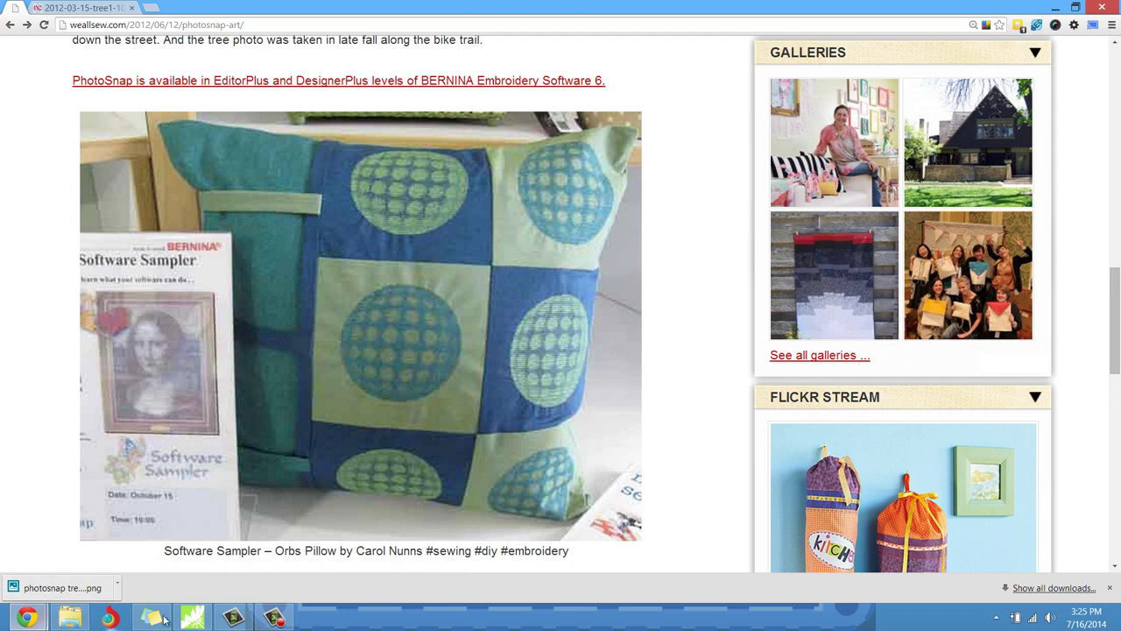
left_click(191, 620)
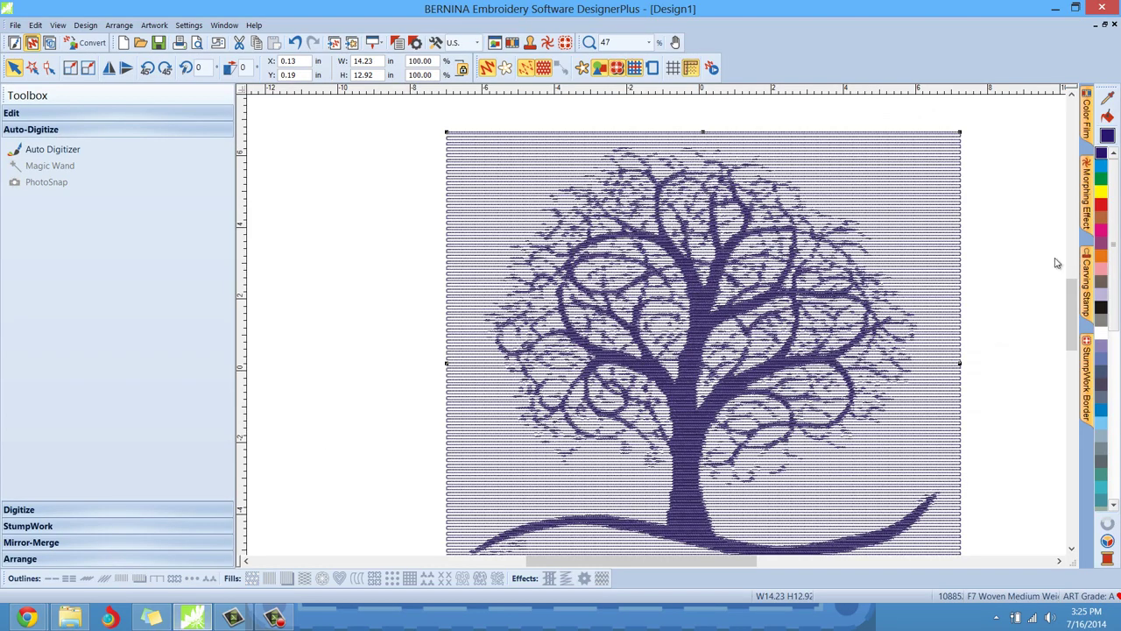
- Set Design1's background colour to cyan through Design > Background
left_click_drag(1071, 305, 1070, 309)
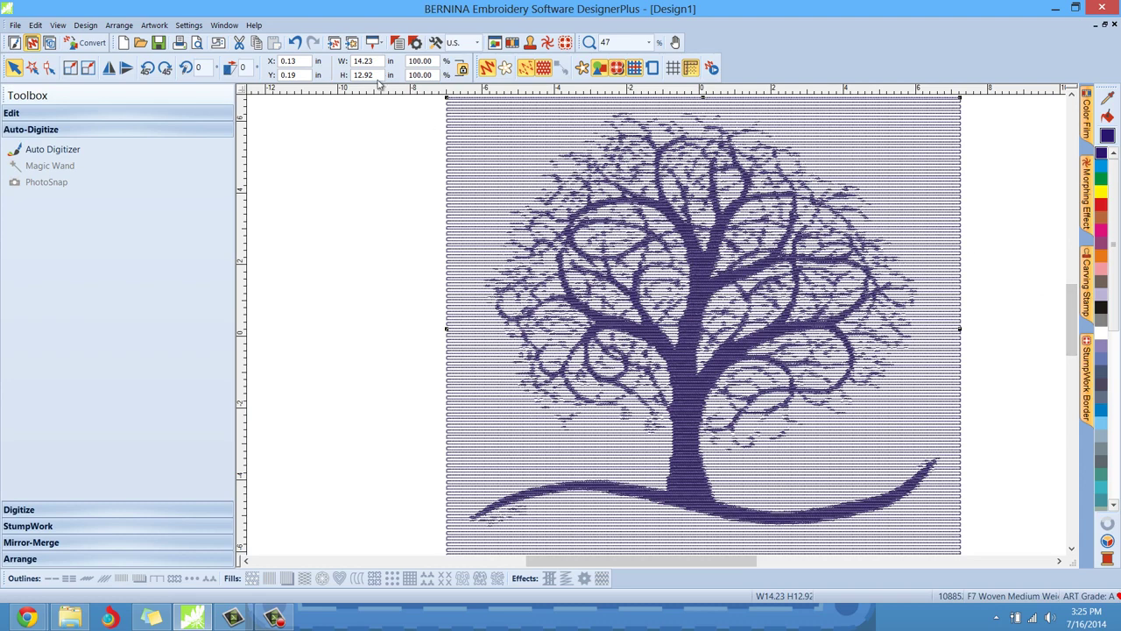
left_click(86, 25)
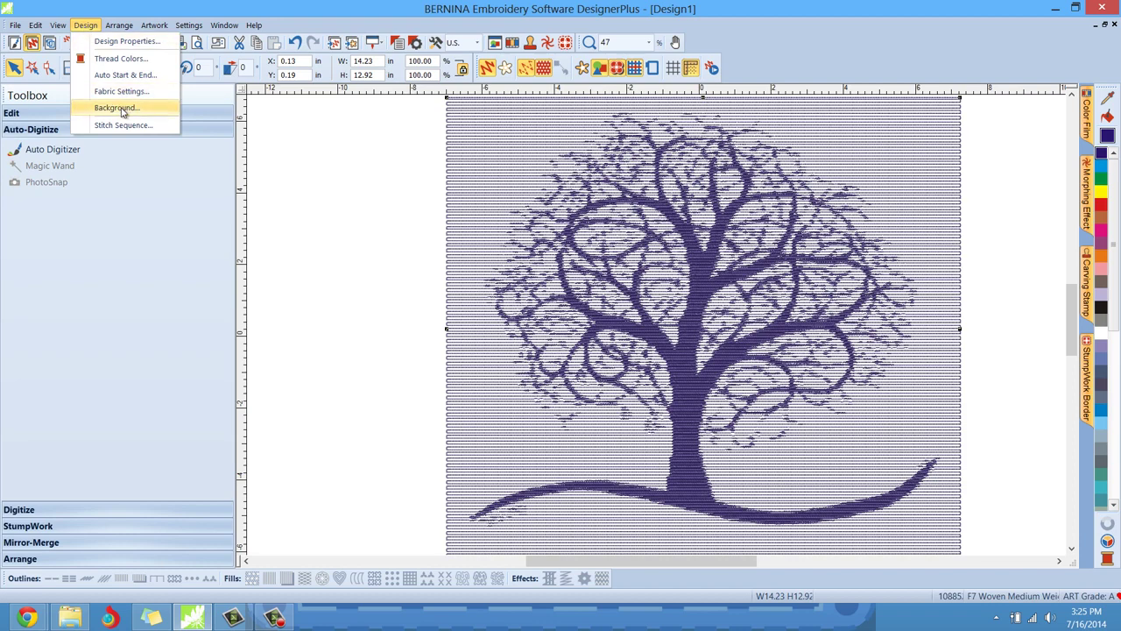
left_click(119, 107)
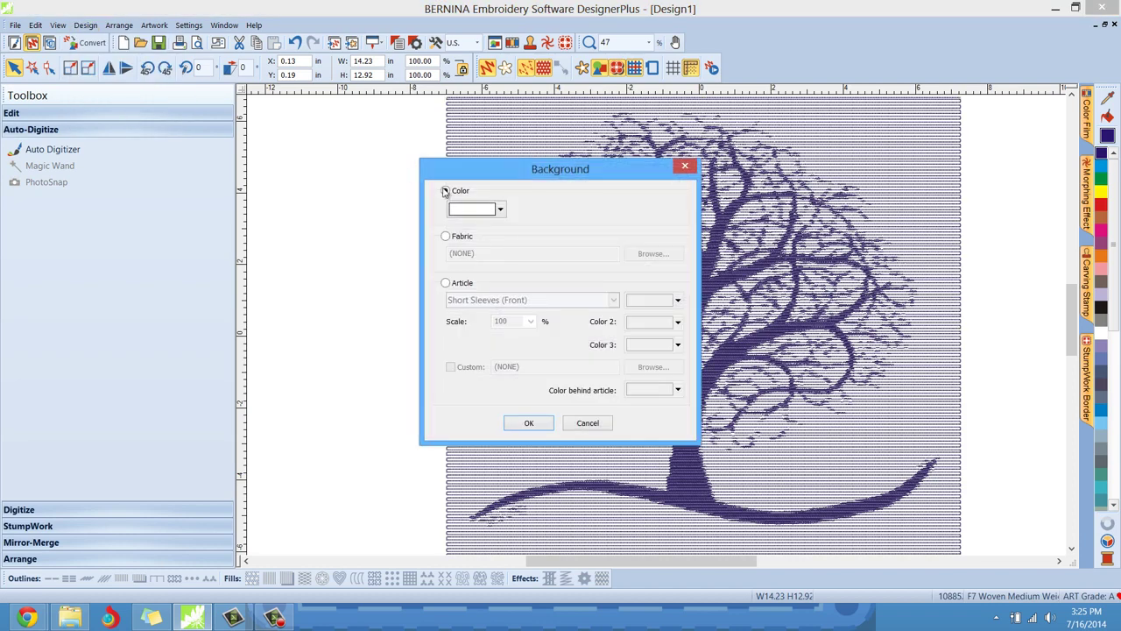
left_click(473, 215)
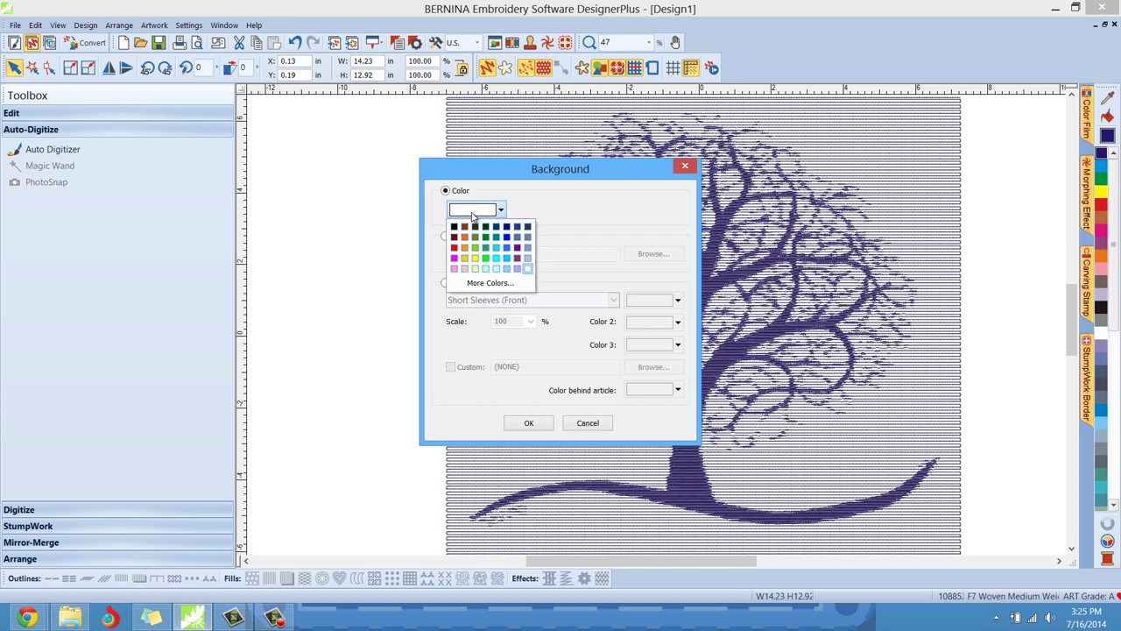
left_click(496, 258)
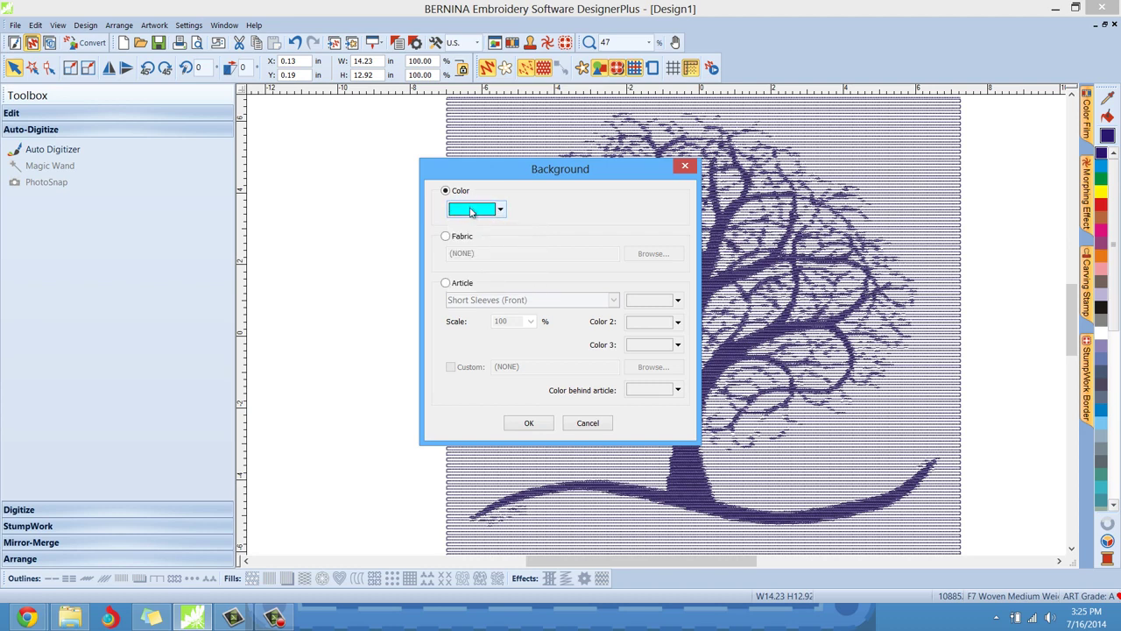
left_click(529, 423)
scroll(354, 316, "left", 3)
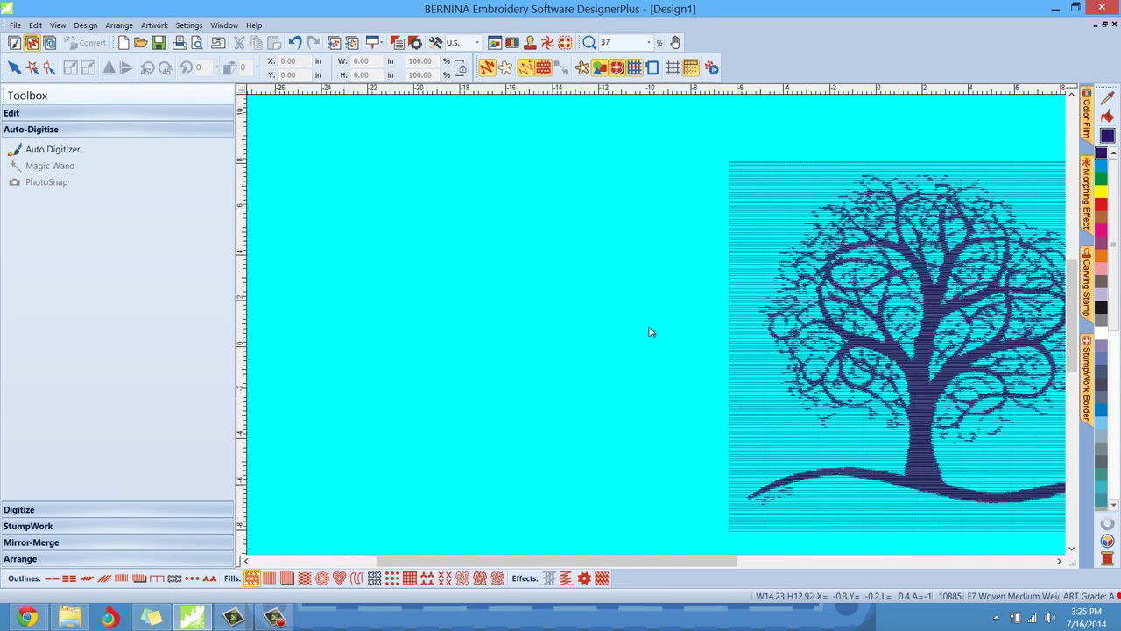
scroll(1005, 384, "down", 2)
scroll(1026, 375, "right", 4)
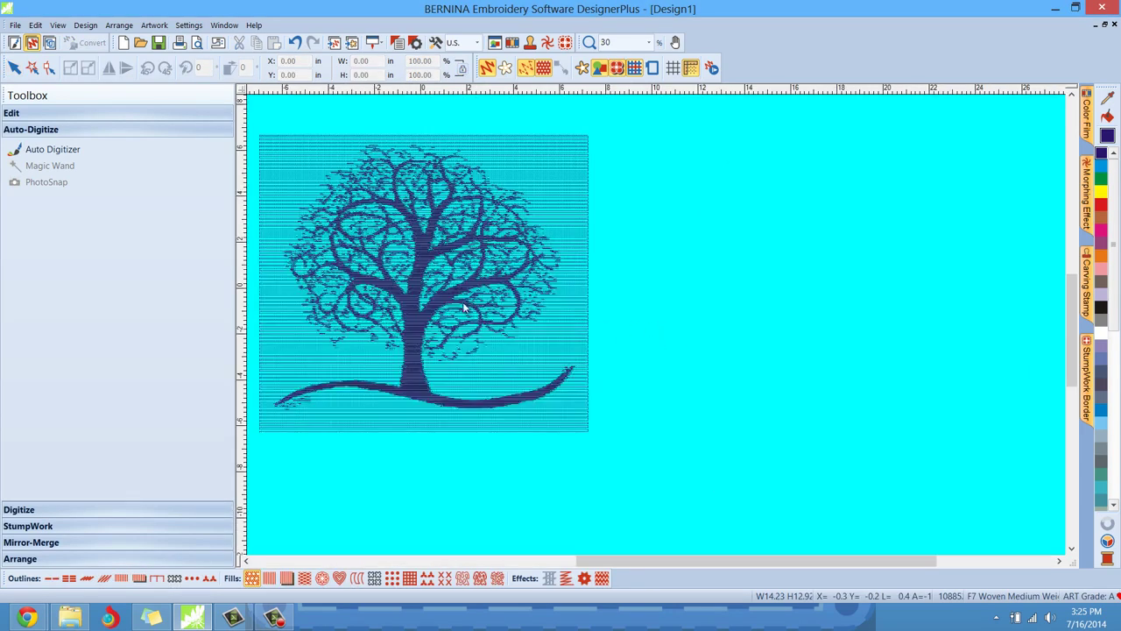
scroll(458, 290, "left", 2)
scroll(457, 292, "up", 2)
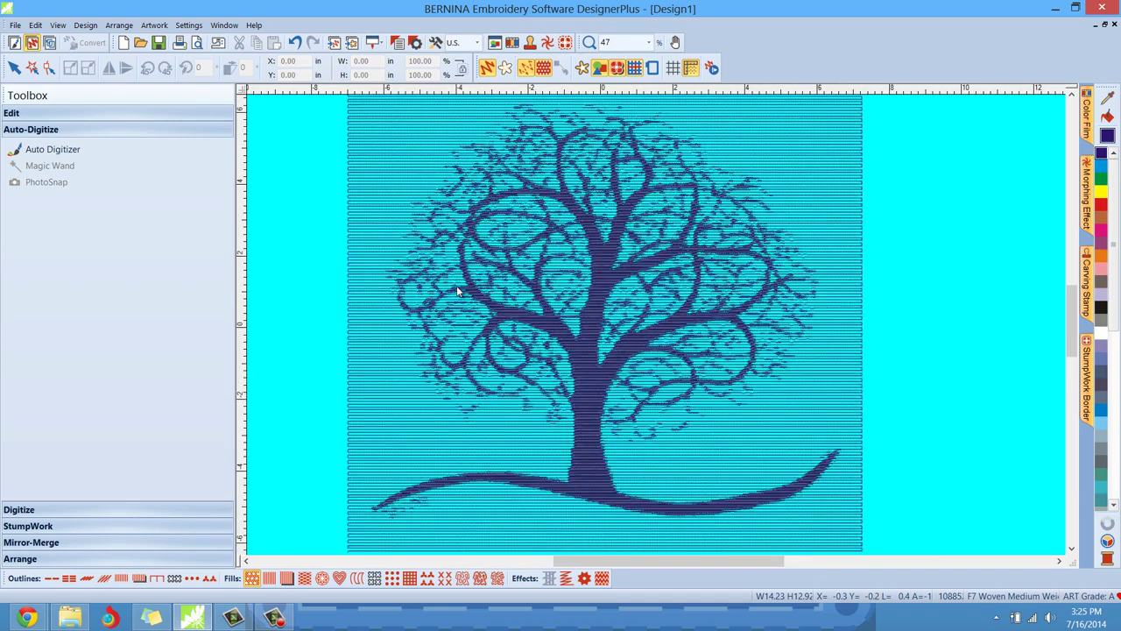
- Select the tree and try blue-grey, teal and slate swatches, ending on lavender-grey thread
left_click(840, 227)
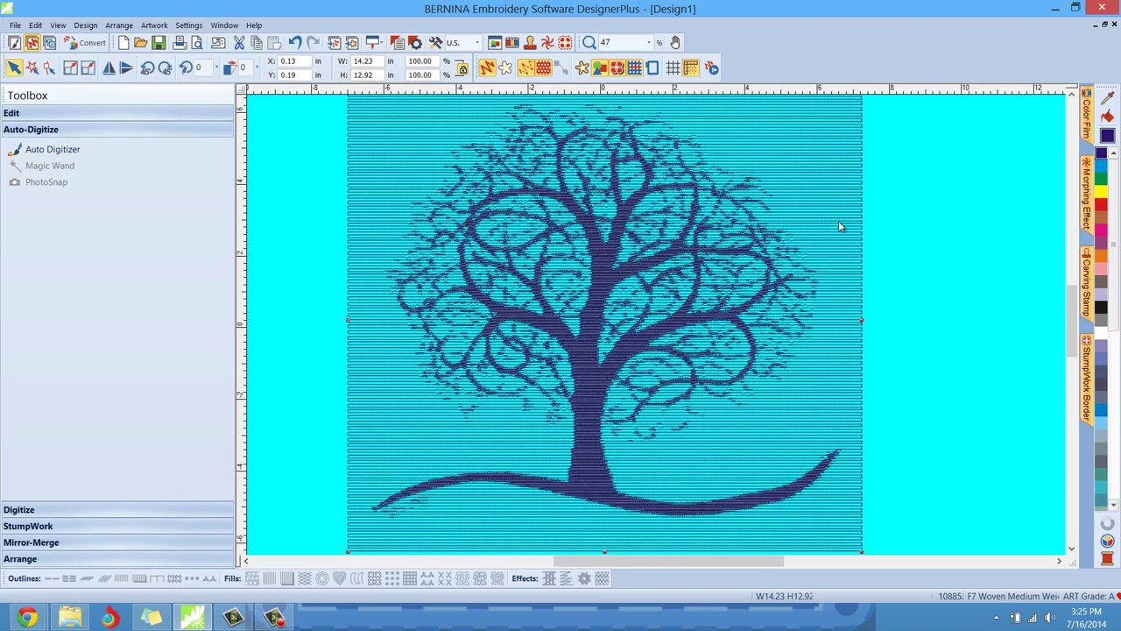
left_click(1107, 424)
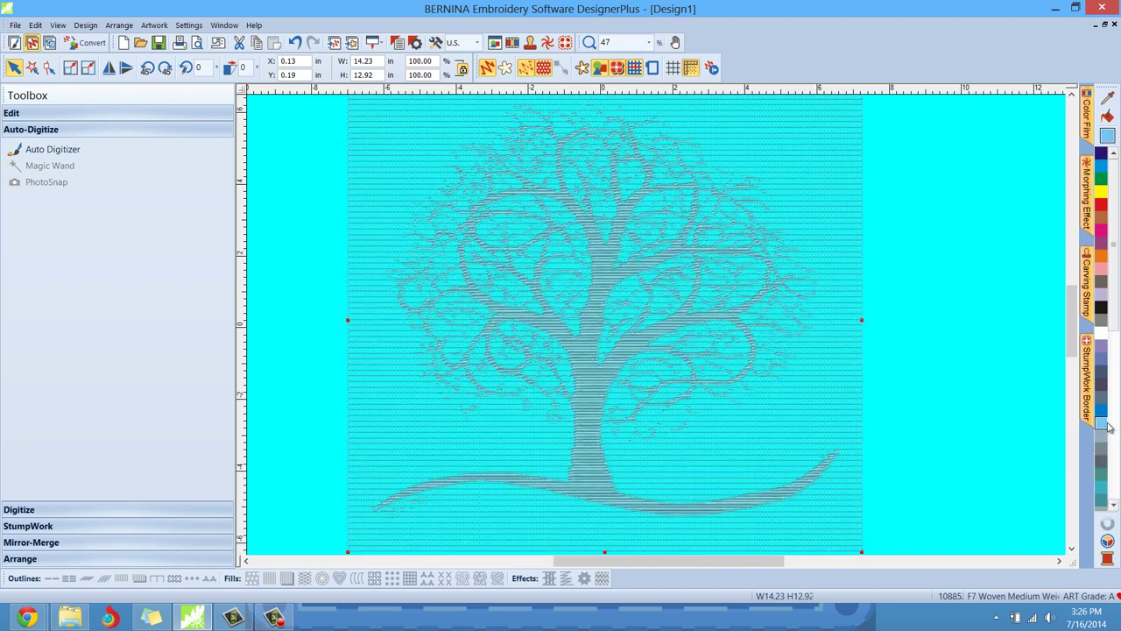
left_click(1103, 414)
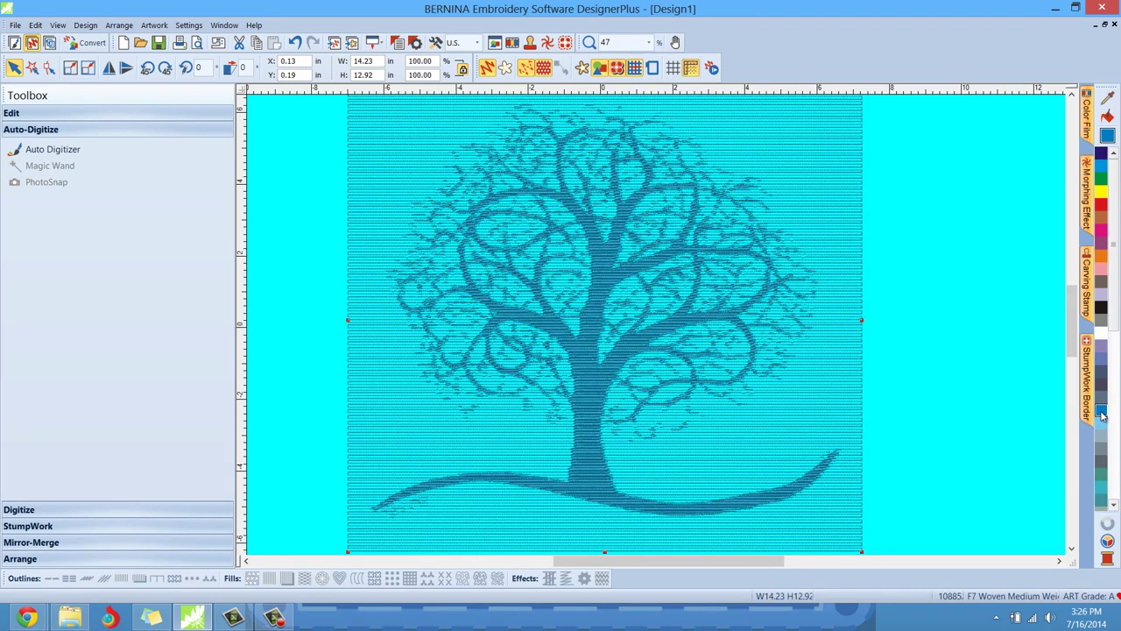
left_click(1102, 399)
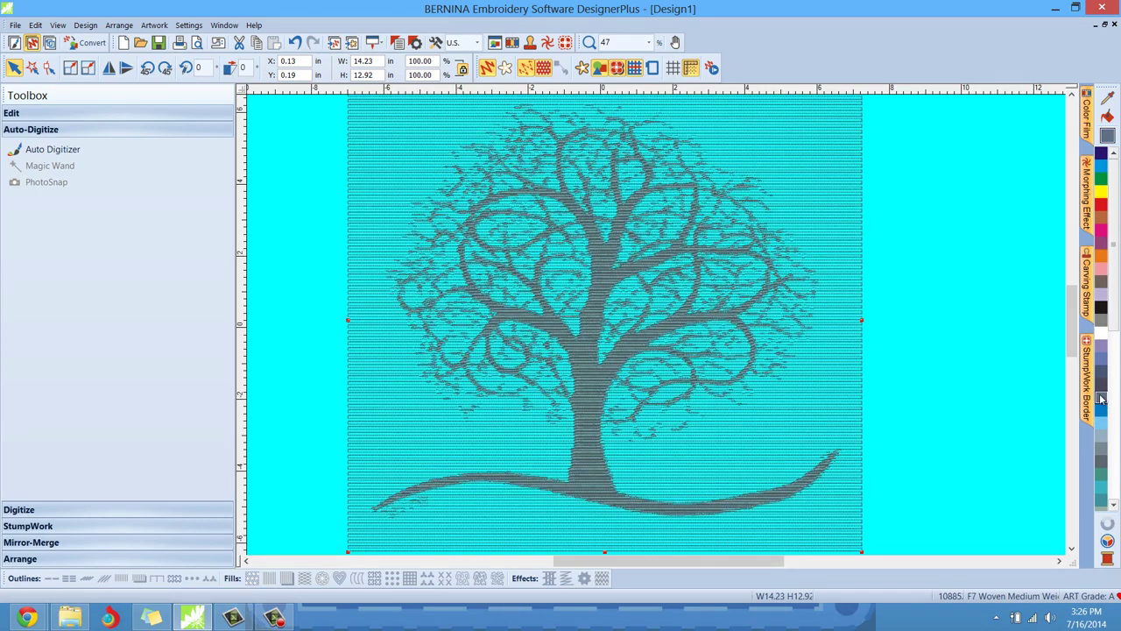
left_click(1102, 388)
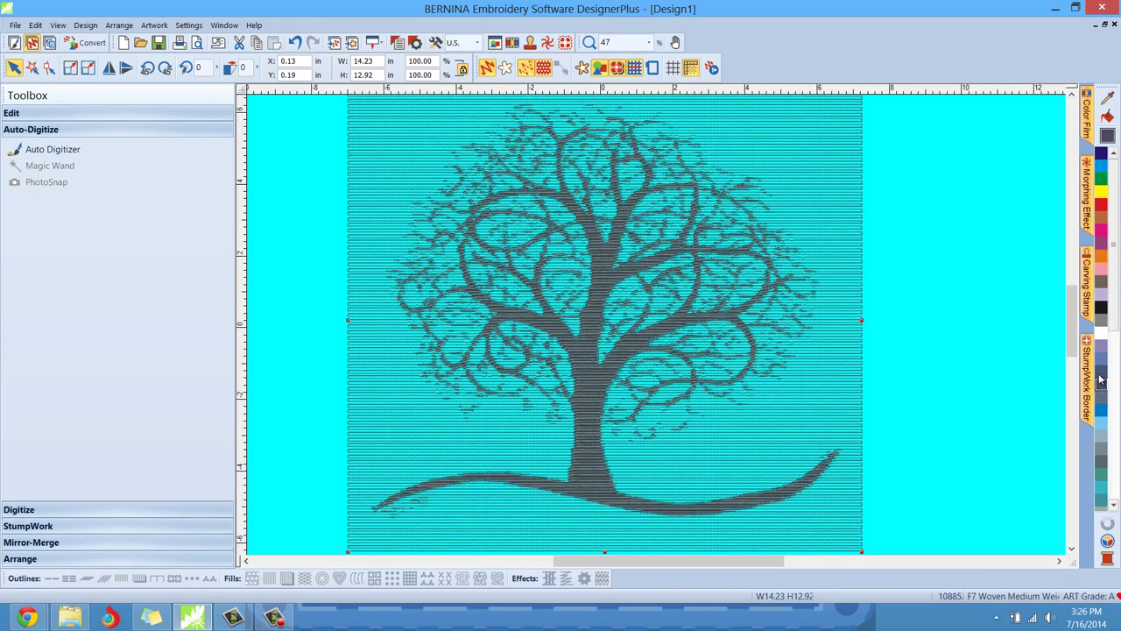
left_click(1102, 362)
left_click(1101, 365)
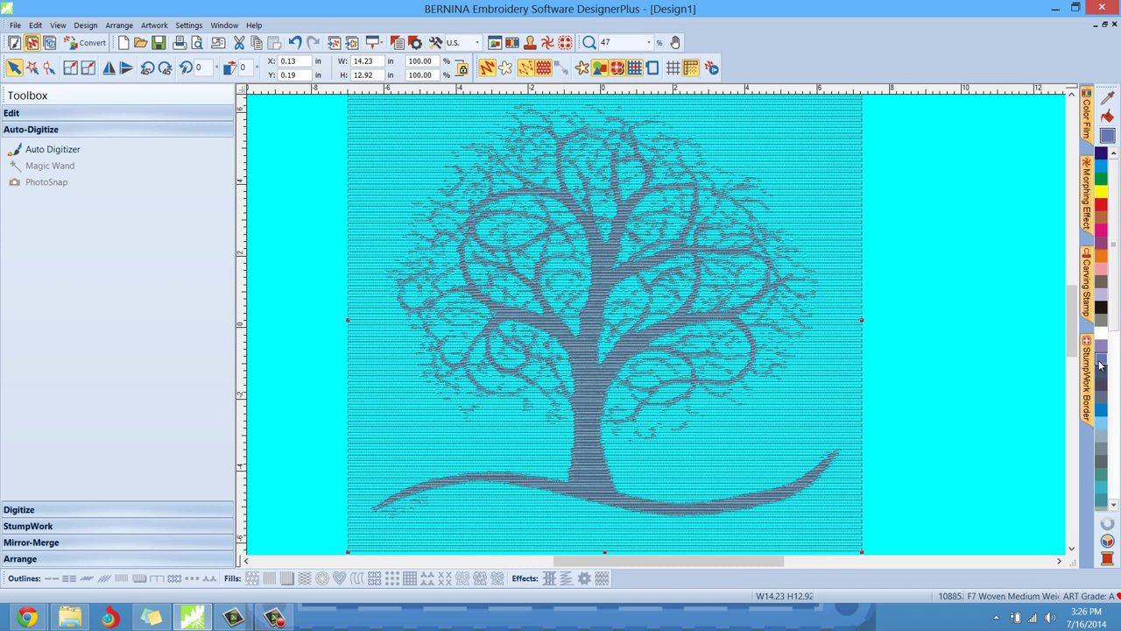
left_click(1102, 351)
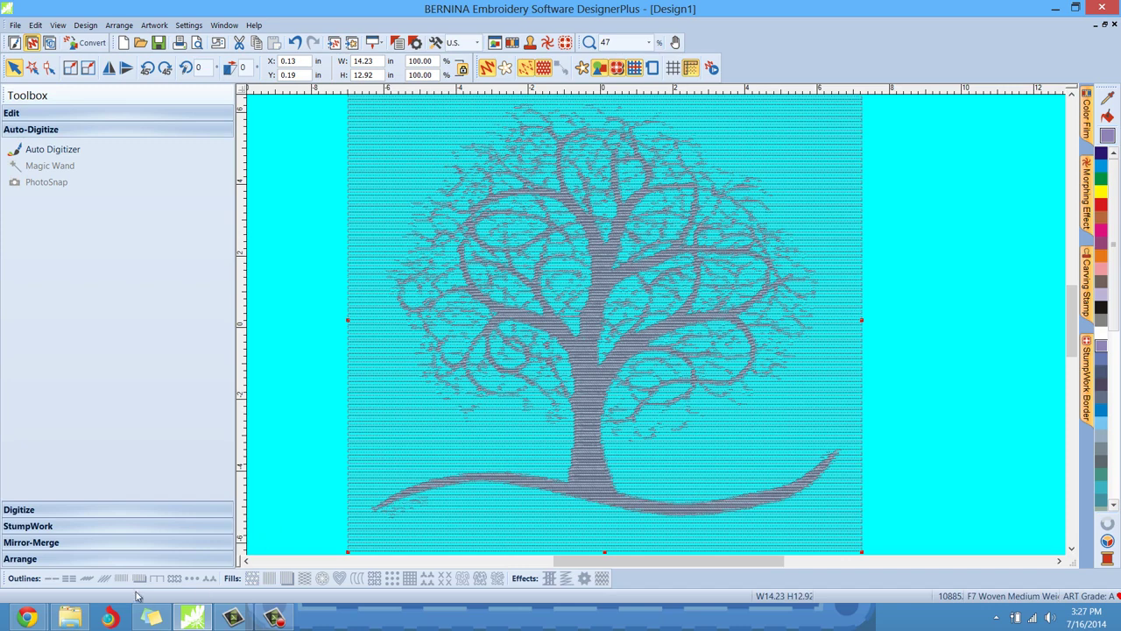
mouse_move(35, 619)
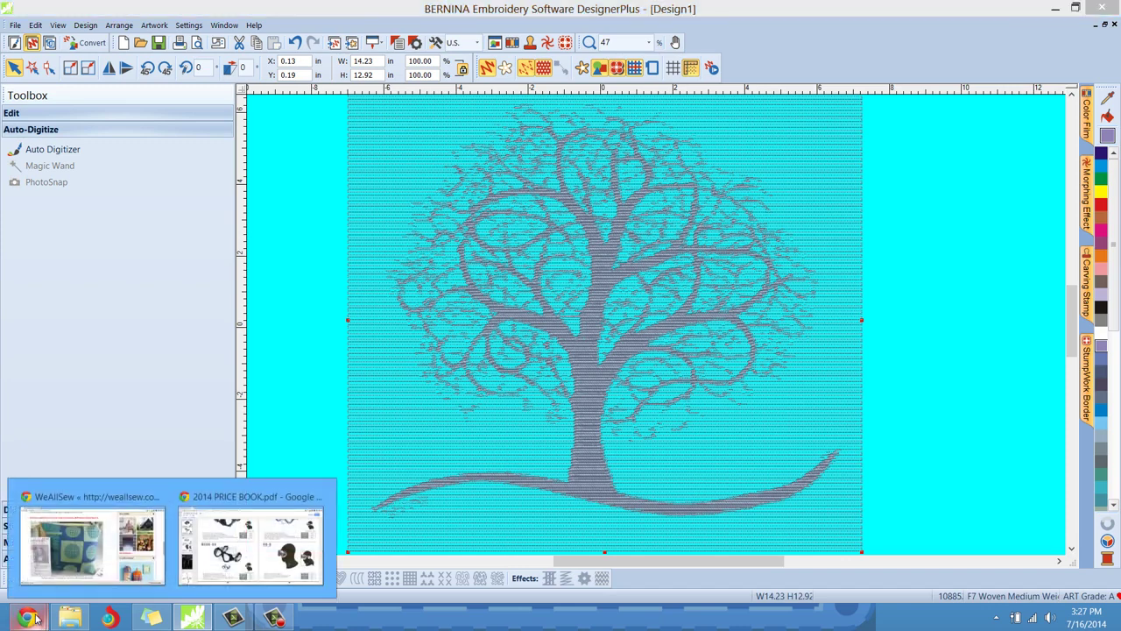
left_click(52, 570)
scroll(395, 333, "up", 6)
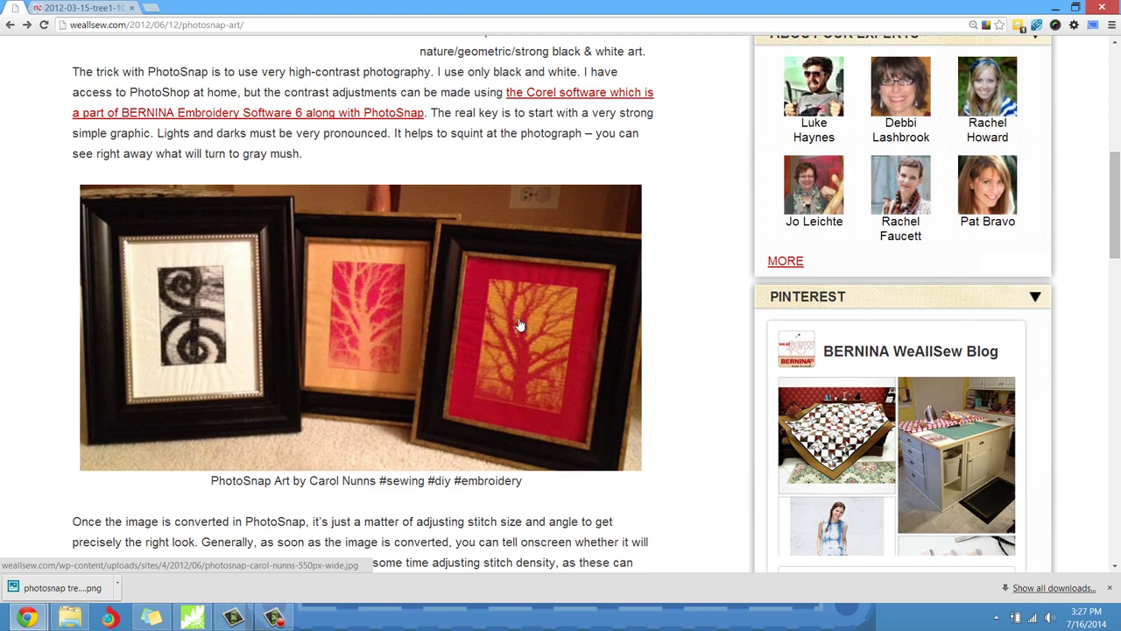
left_click(1057, 11)
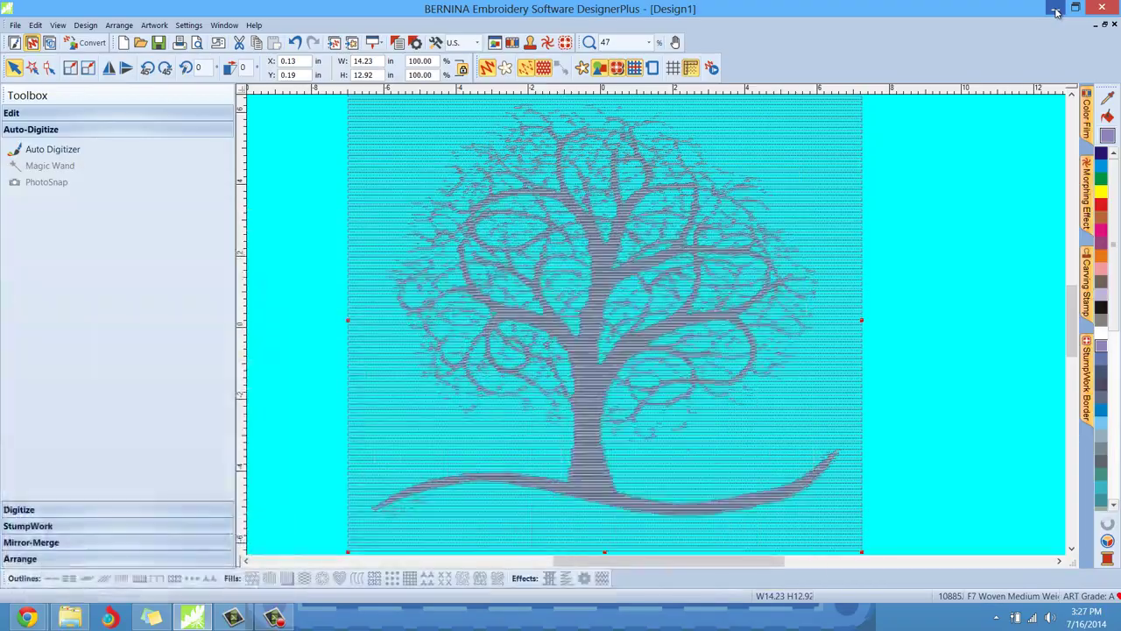
- Set the tree's PhotoSnap background to Dark in Object Properties and apply it
left_click(1072, 95)
left_click(1072, 94)
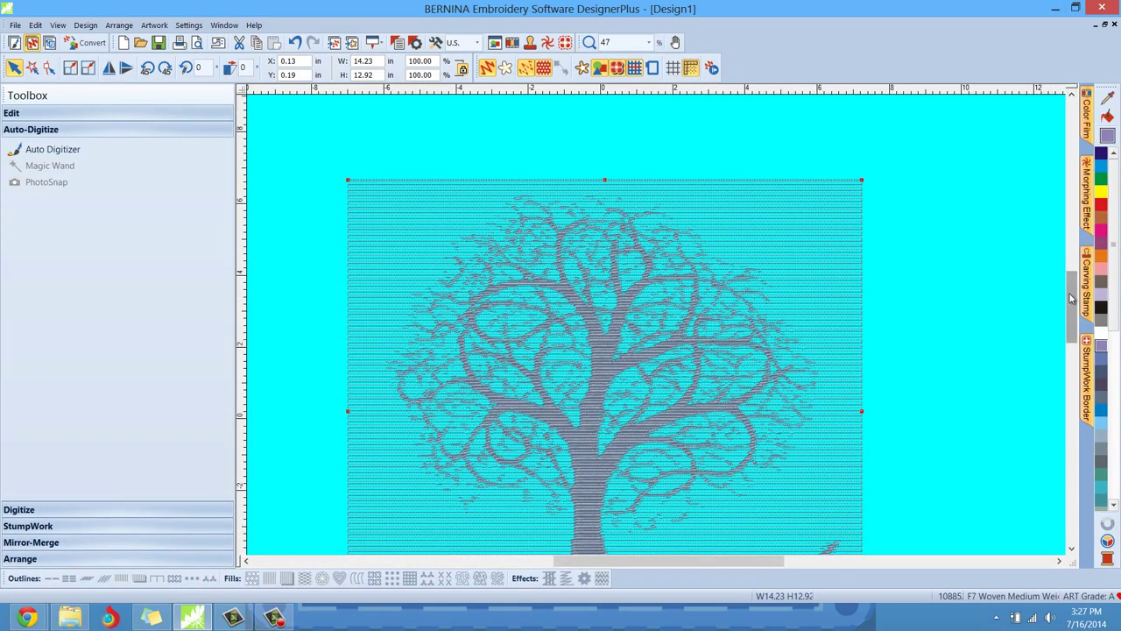
left_click_drag(1072, 298, 1072, 309)
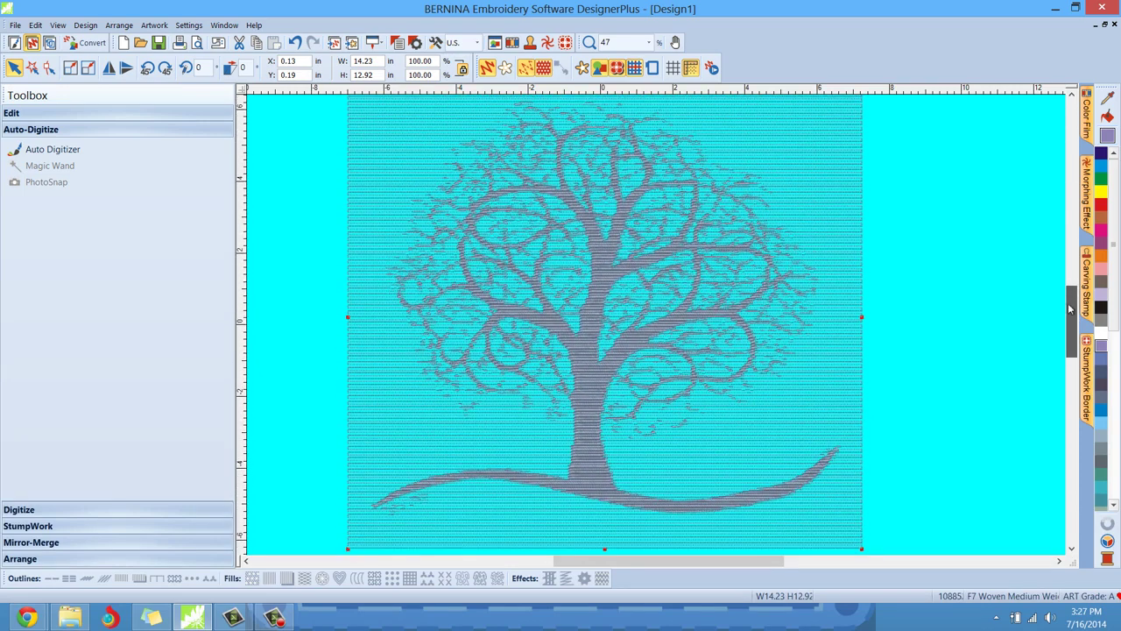
double_click(479, 261)
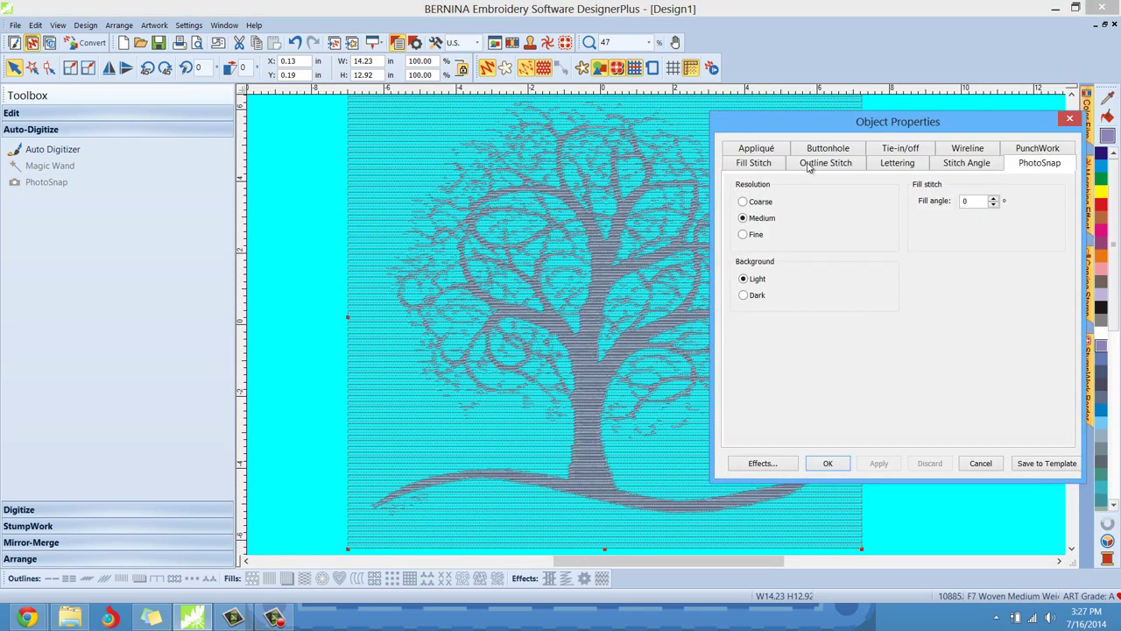
left_click_drag(924, 121, 965, 78)
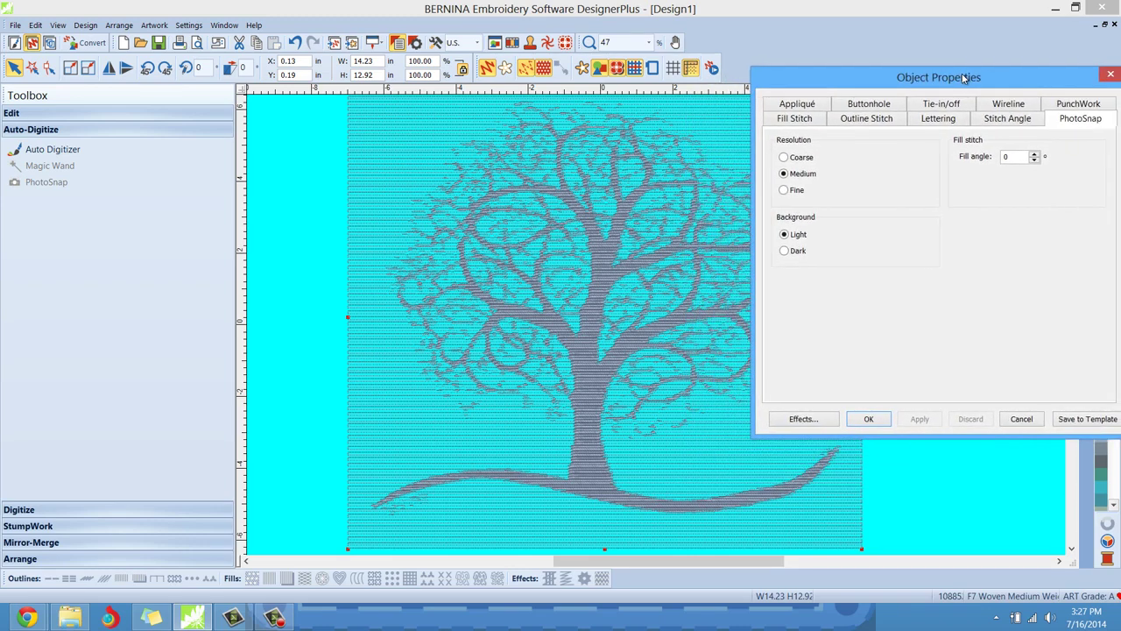
left_click(798, 252)
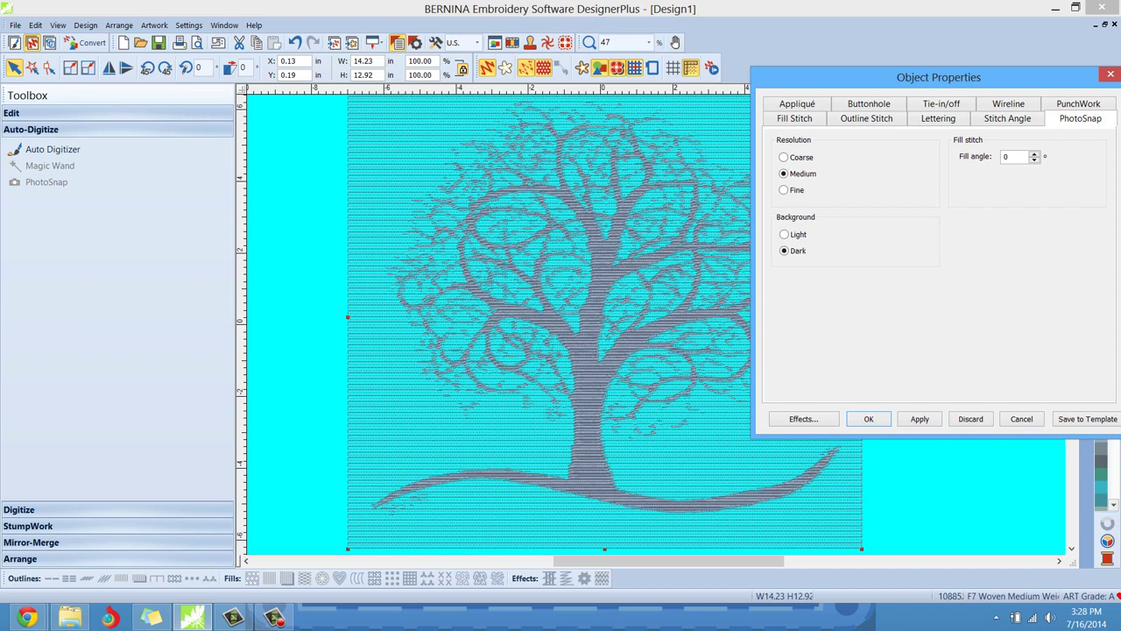
left_click(927, 419)
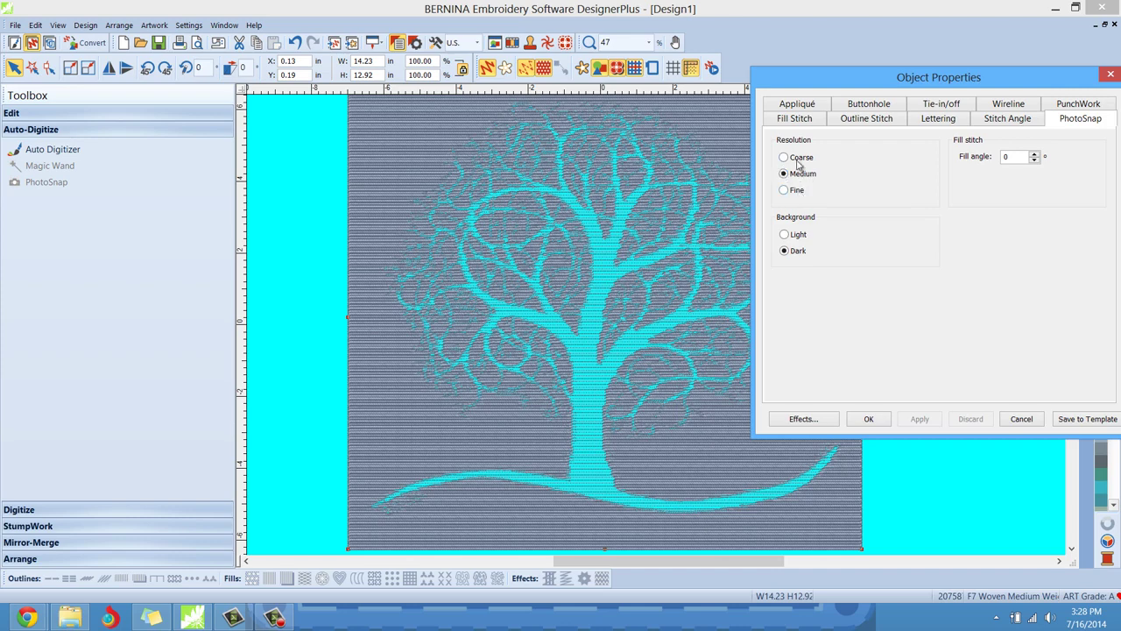
- Apply Coarse PhotoSnap resolution to the tree, then switch to Fine and apply it
left_click(798, 160)
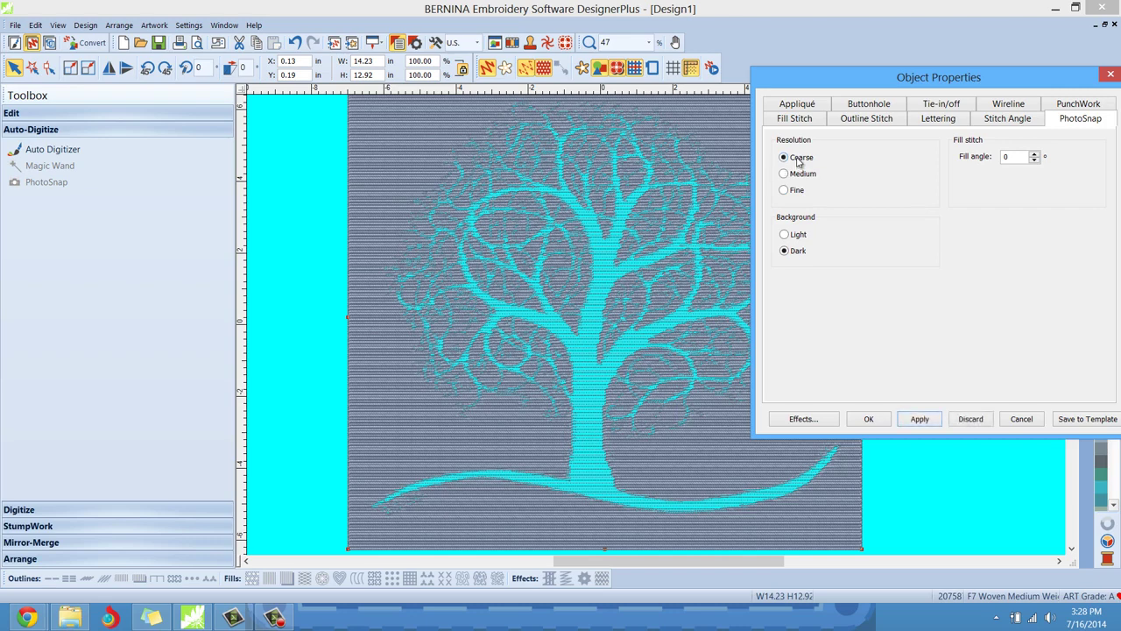
left_click(915, 421)
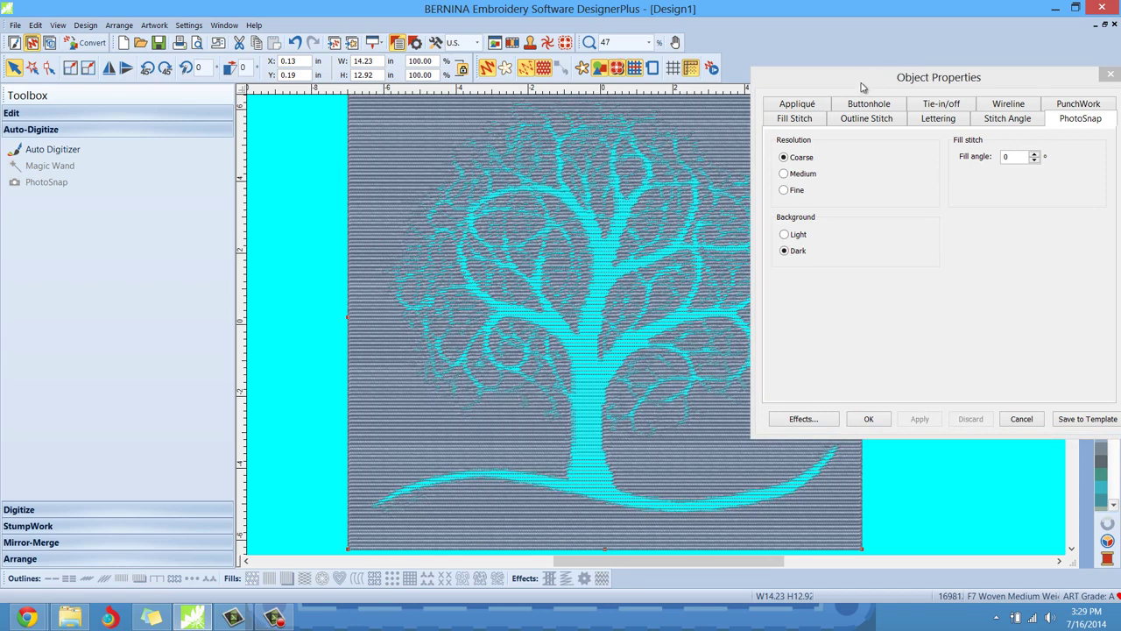
left_click(797, 194)
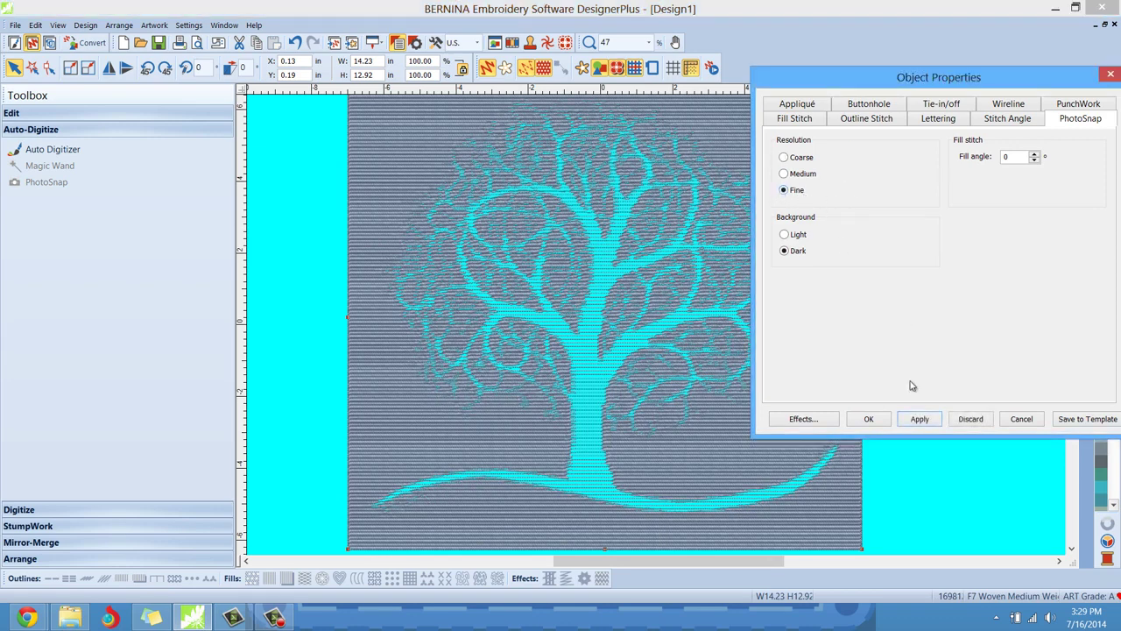
left_click(918, 420)
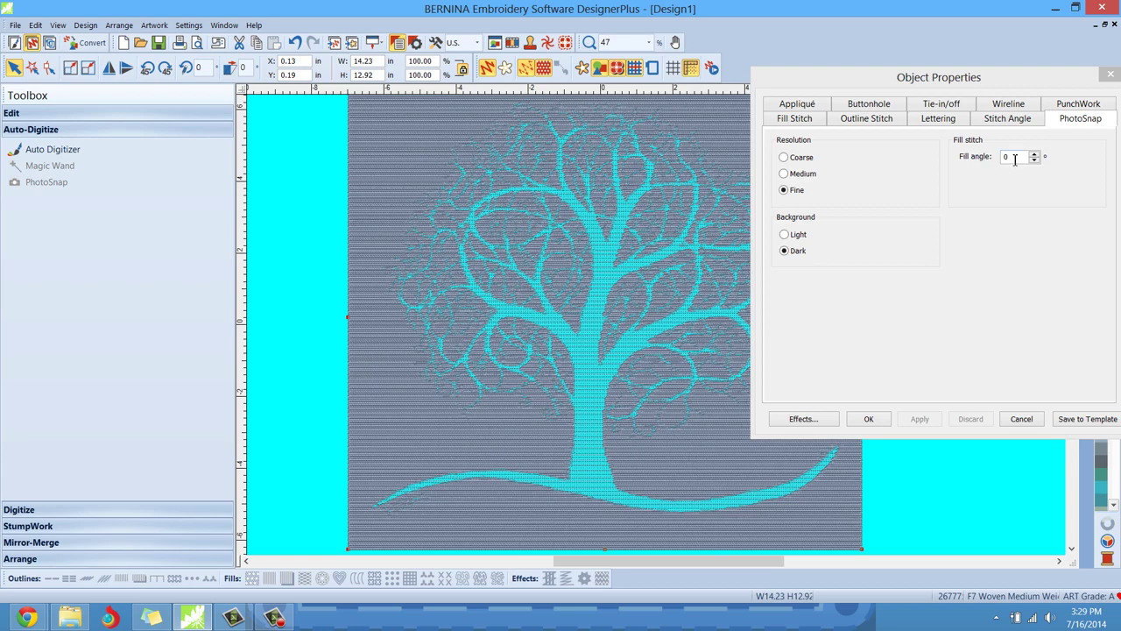
- Start editing the PhotoSnap Fill angle value, then zoom in on the tree's stitches
double_click(1016, 158)
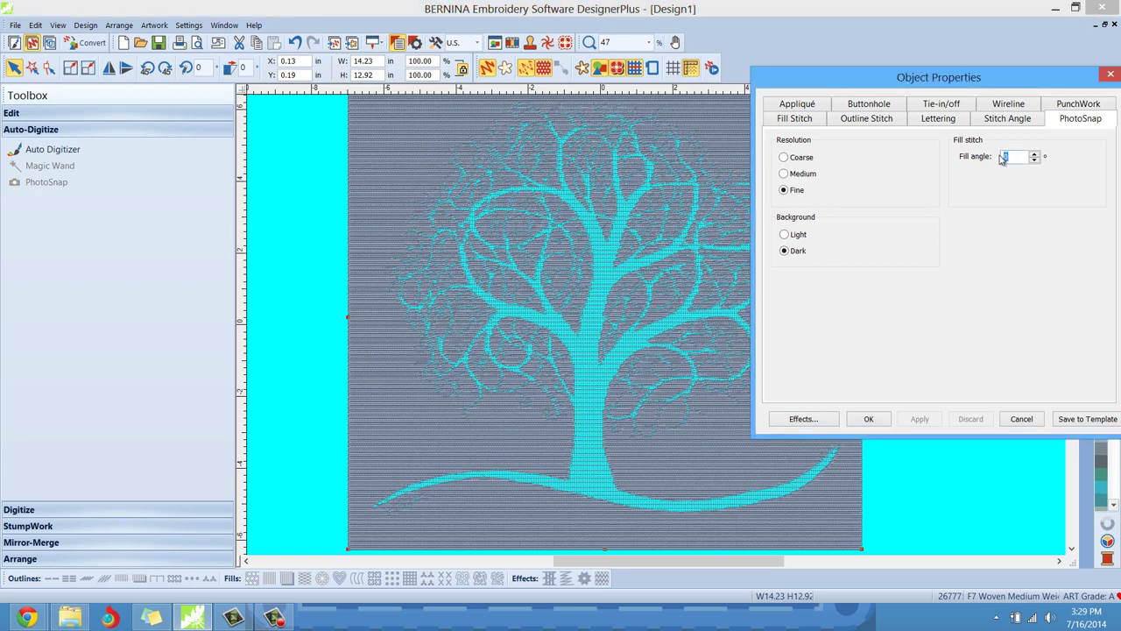
type("45")
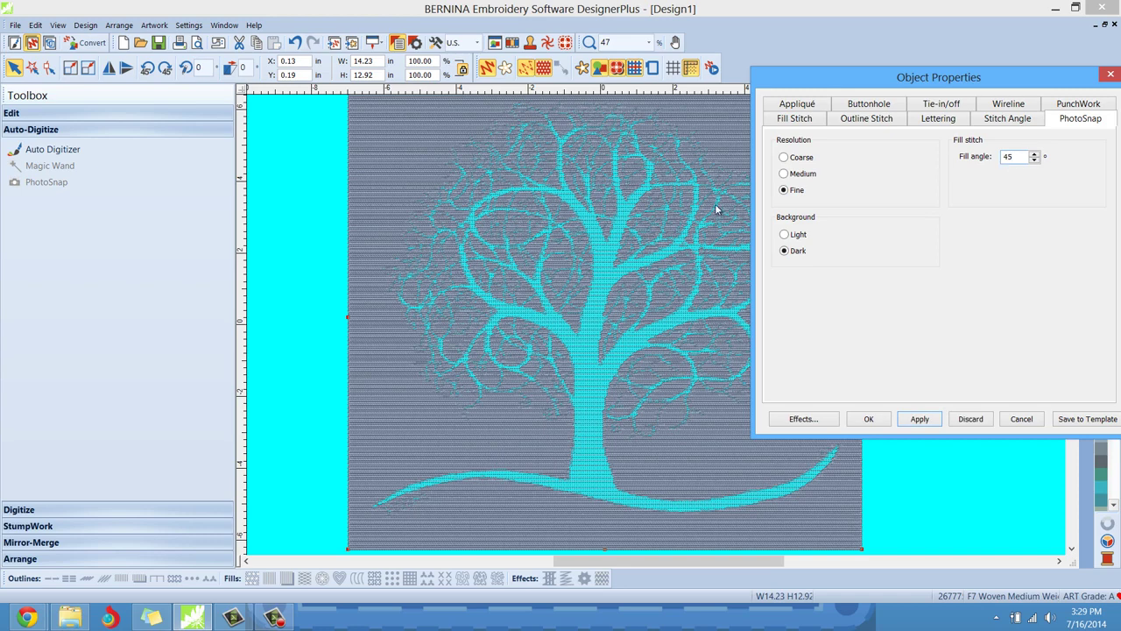
key("BackSpace")
type("9")
left_click(619, 249)
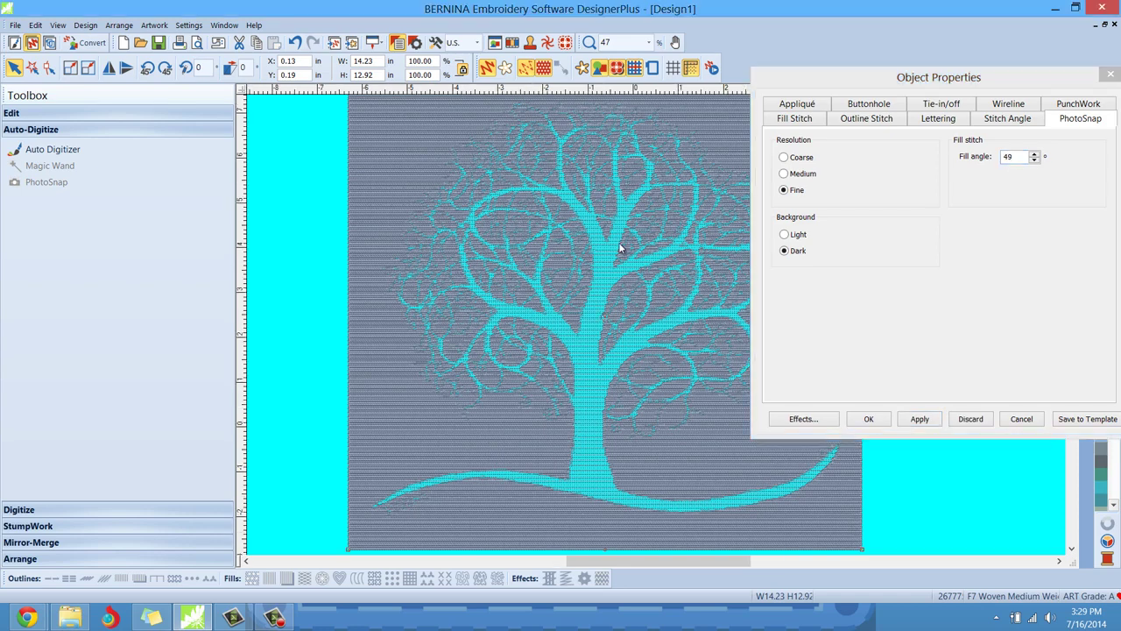
scroll(619, 241, "up", 1)
scroll(701, 373, "up", 3)
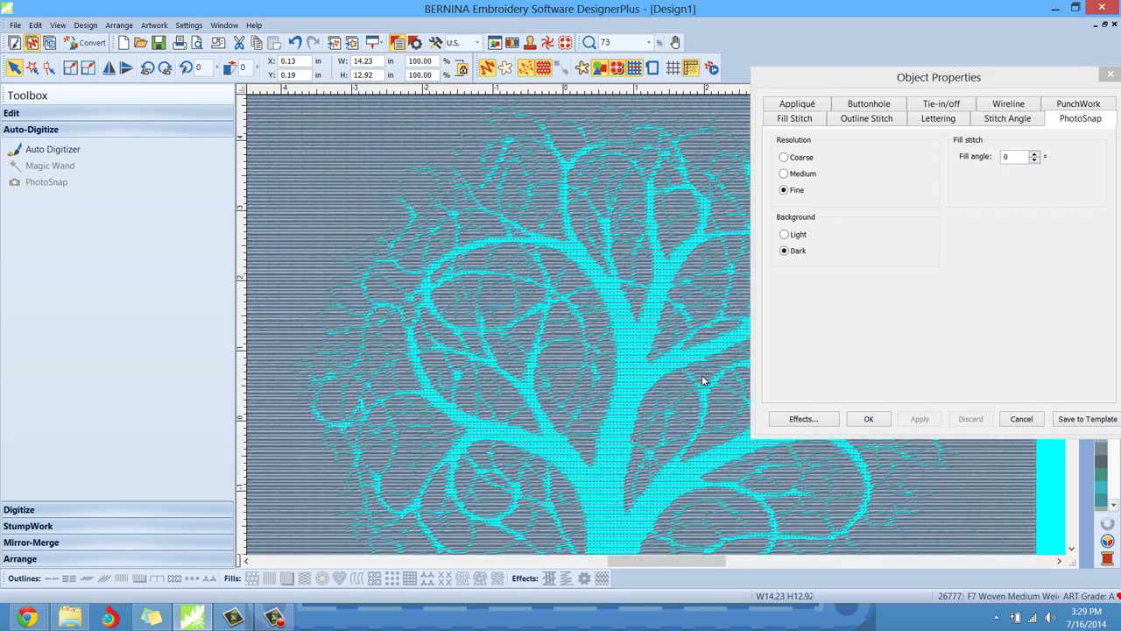
scroll(659, 332, "up", 1)
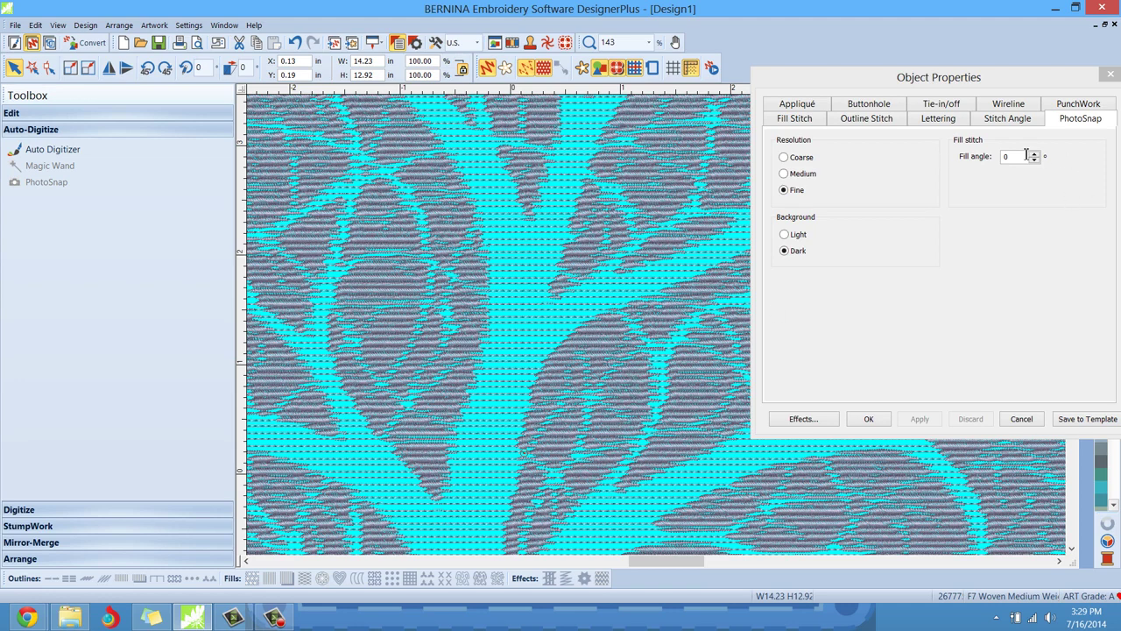
- Enter a 45° fill angle, apply it, and zoom to inspect the diagonal stitch rows
left_click_drag(1027, 156, 985, 156)
type("45")
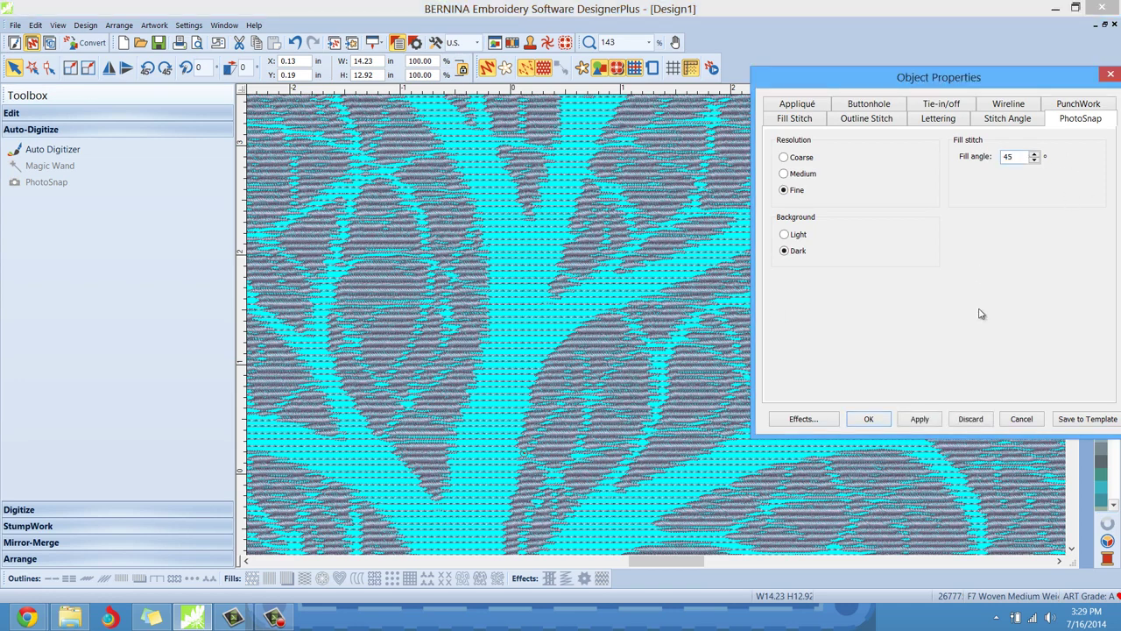
left_click(920, 419)
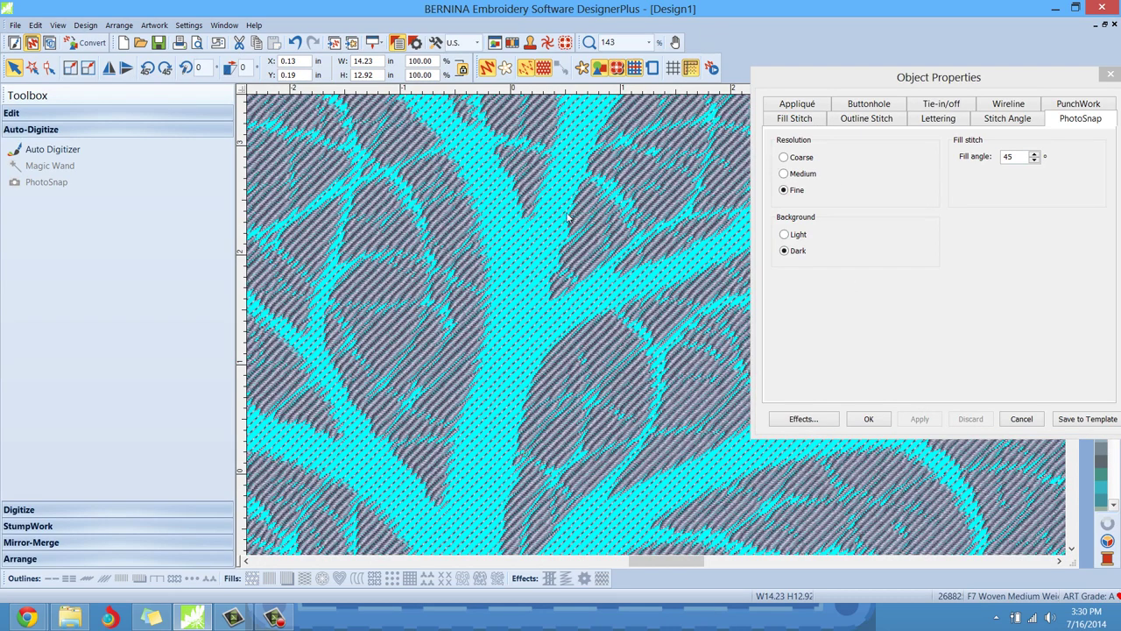
scroll(653, 346, "down", 2)
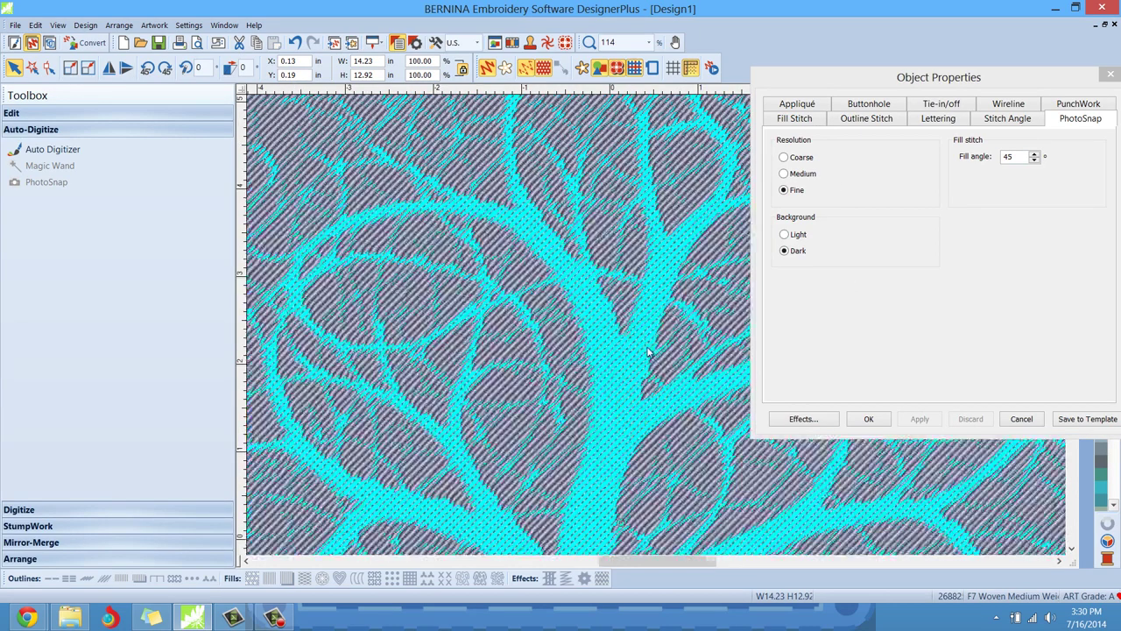
scroll(655, 331, "down", 6)
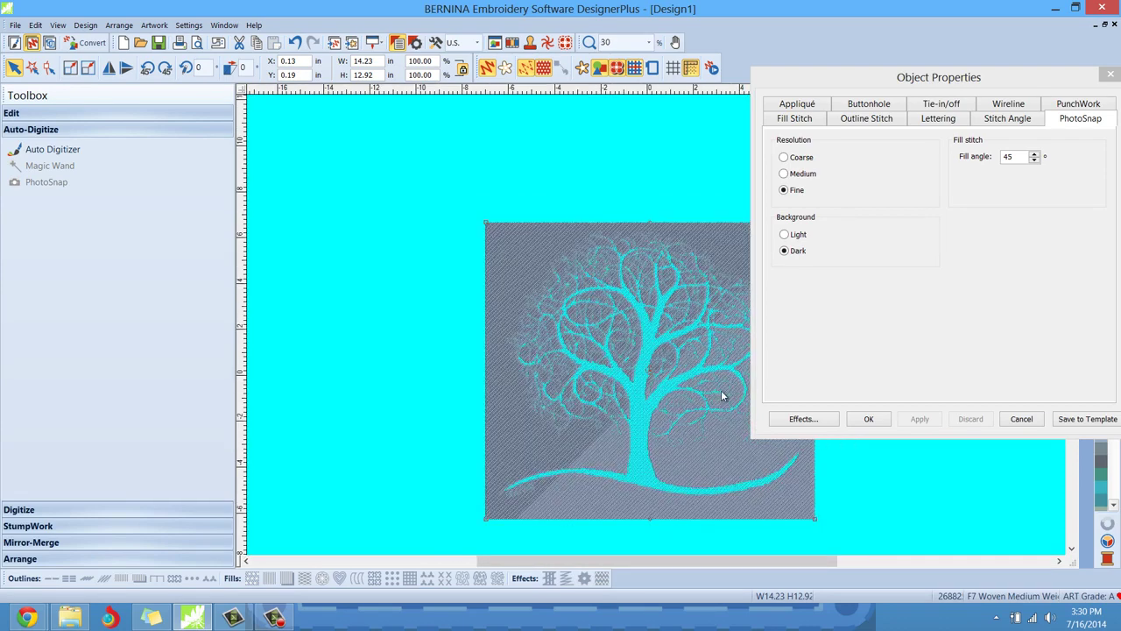
scroll(721, 396, "up", 1)
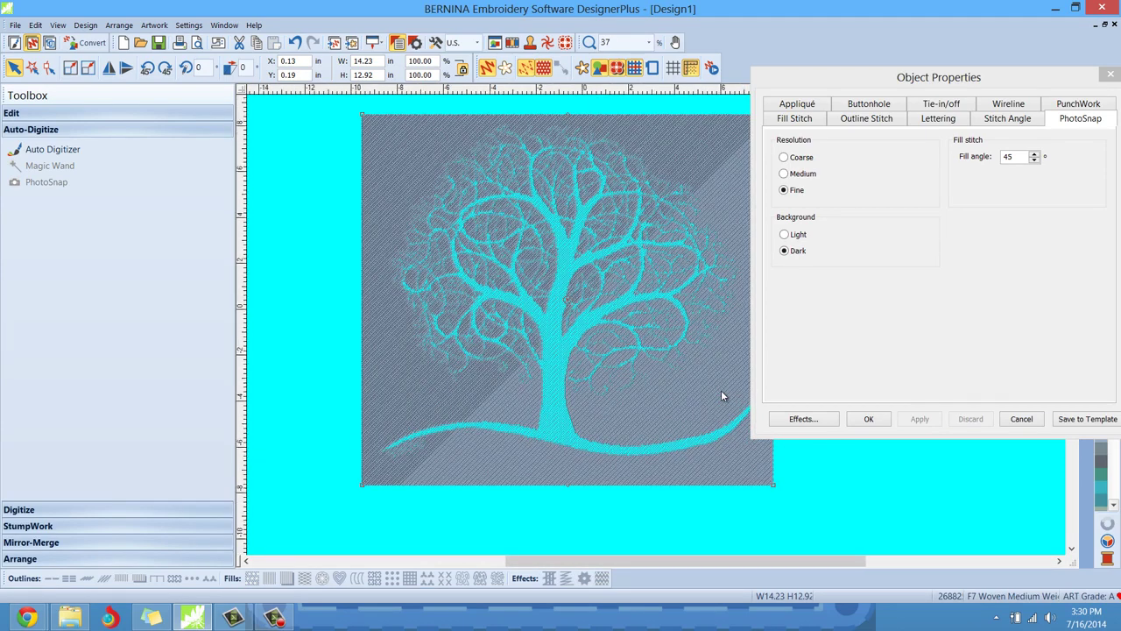
scroll(722, 396, "down", 1)
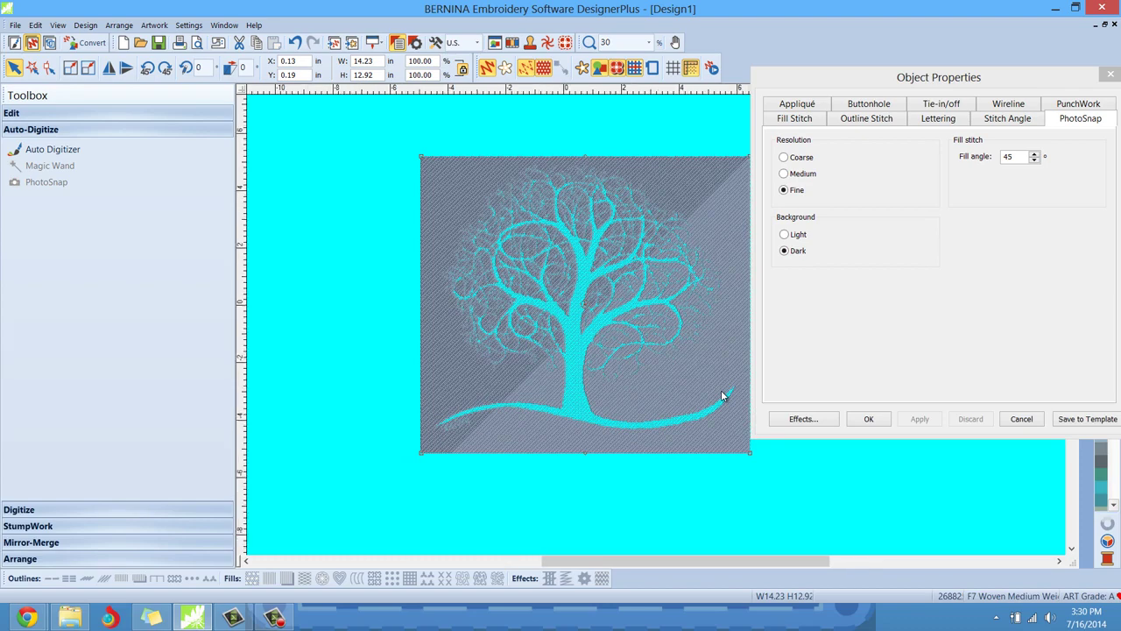
scroll(722, 396, "up", 1)
scroll(722, 396, "up", 1)
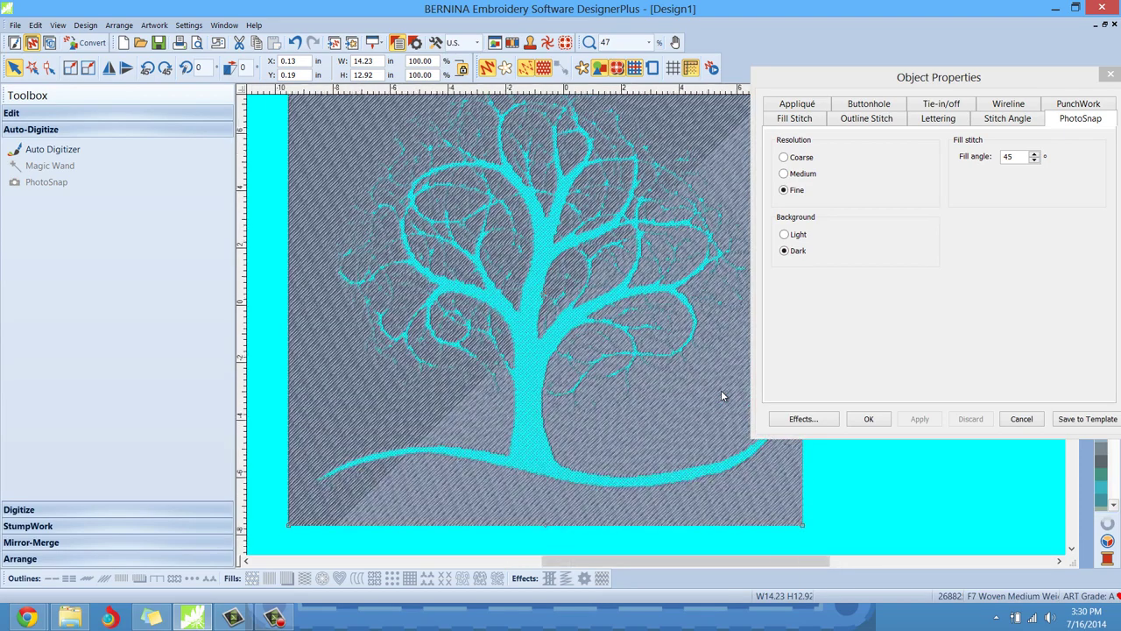
scroll(722, 396, "down", 1)
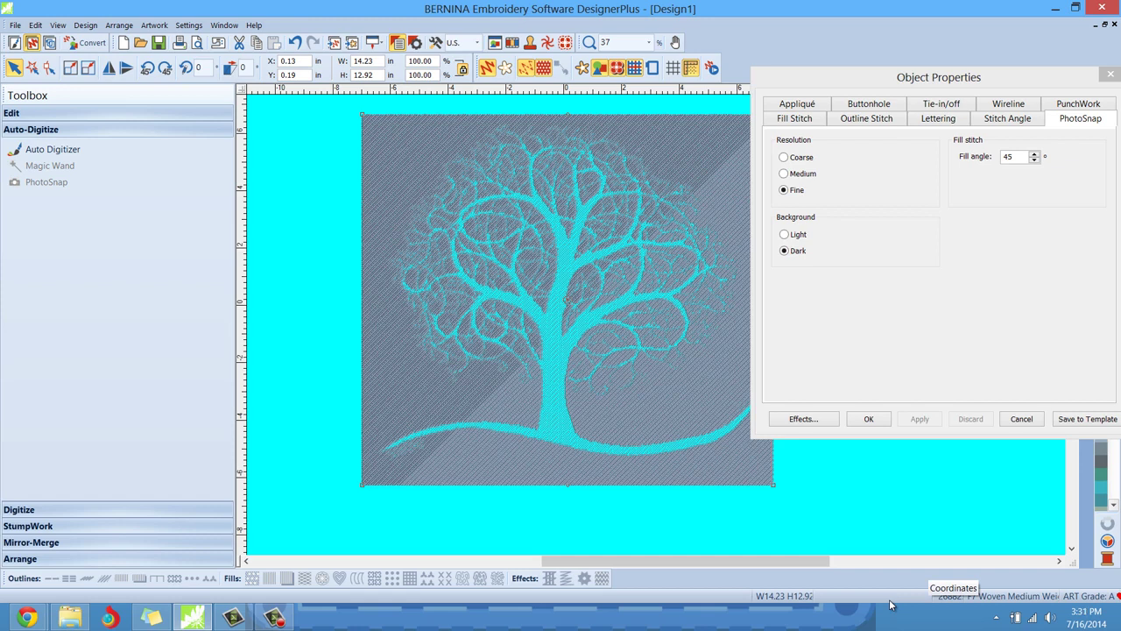
left_click(794, 126)
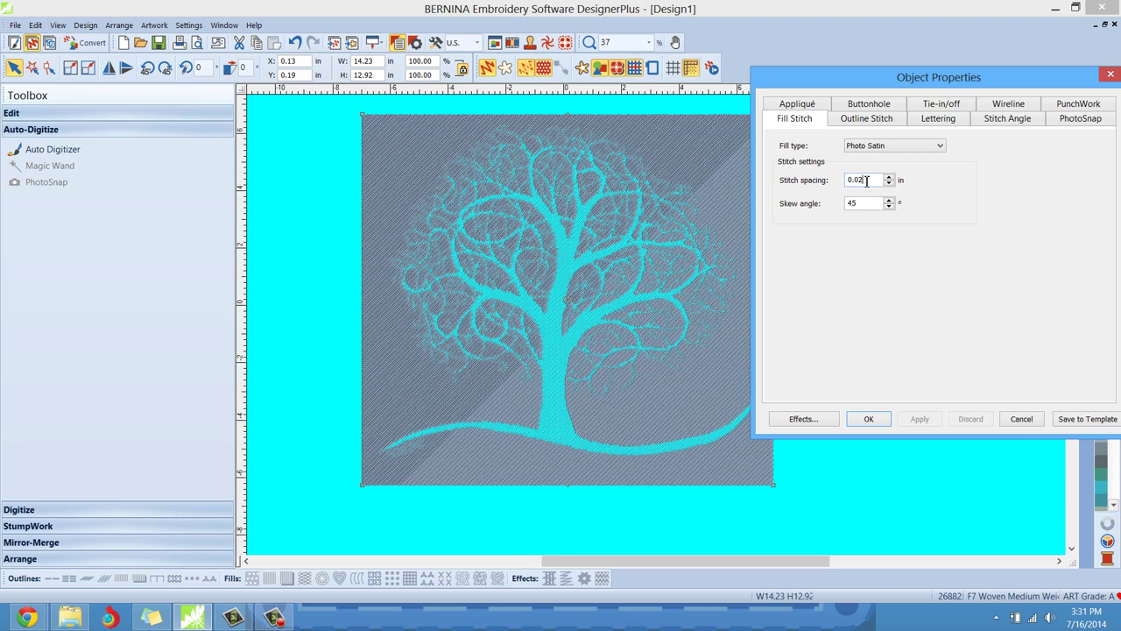
- Set Fill Stitch spacing to 0.04 in, then recolour the tree's background stitching magenta
key("BackSpace")
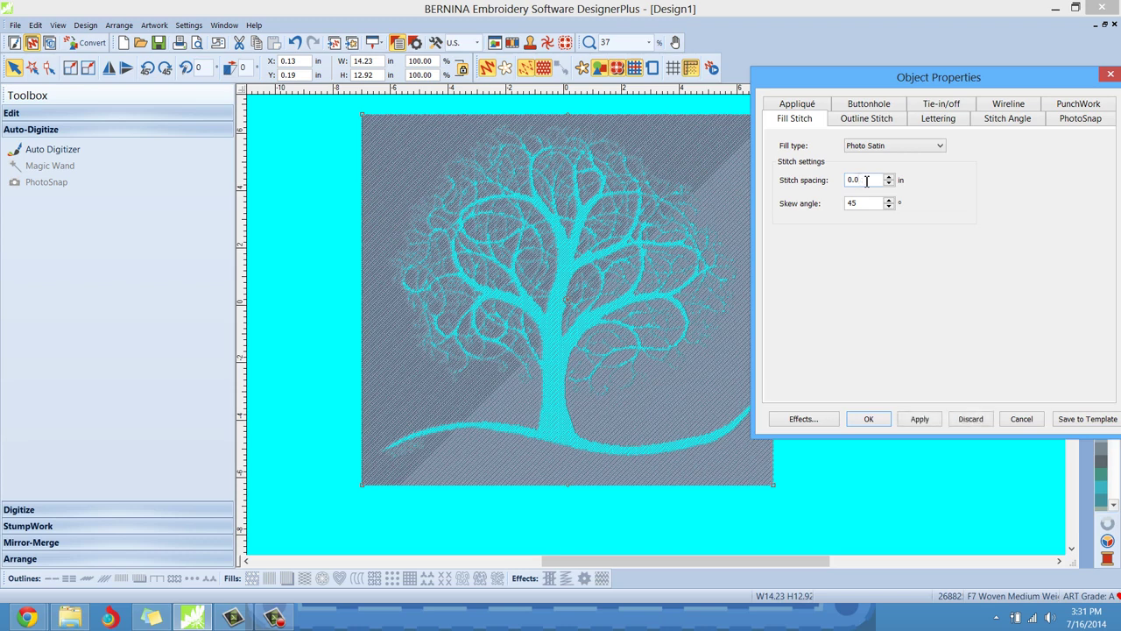
type("4")
left_click(920, 421)
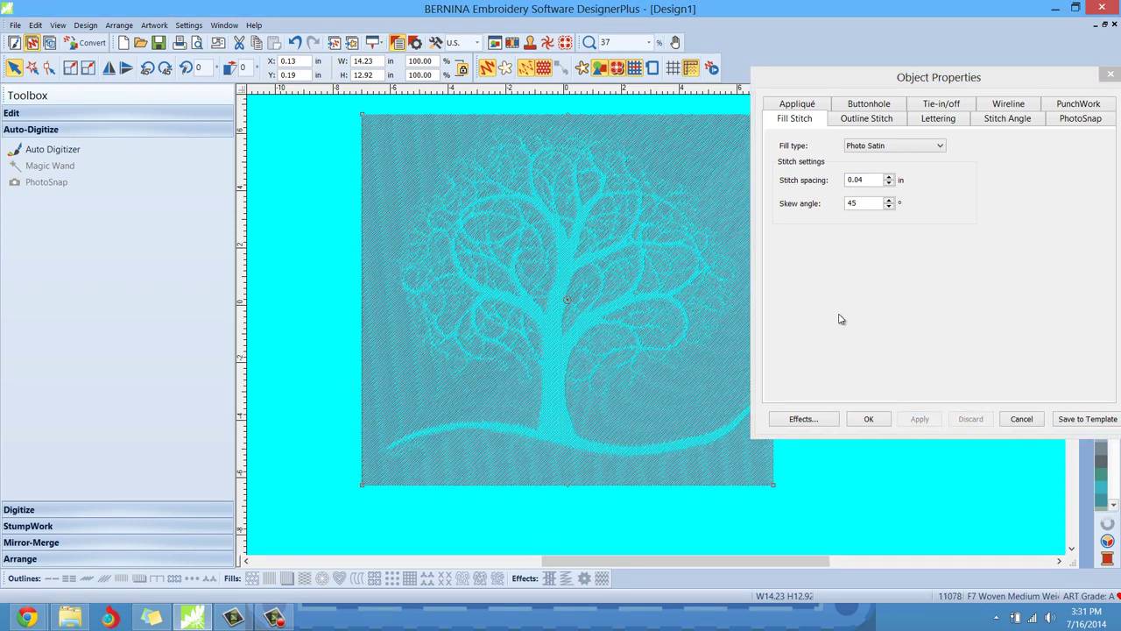
left_click(885, 425)
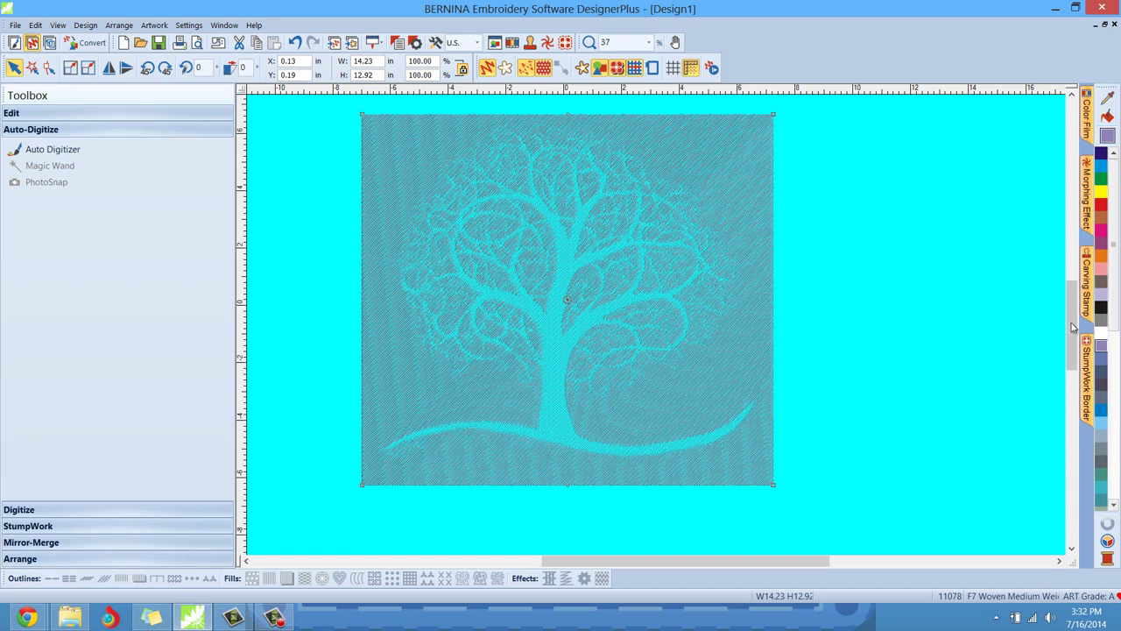
left_click(736, 158)
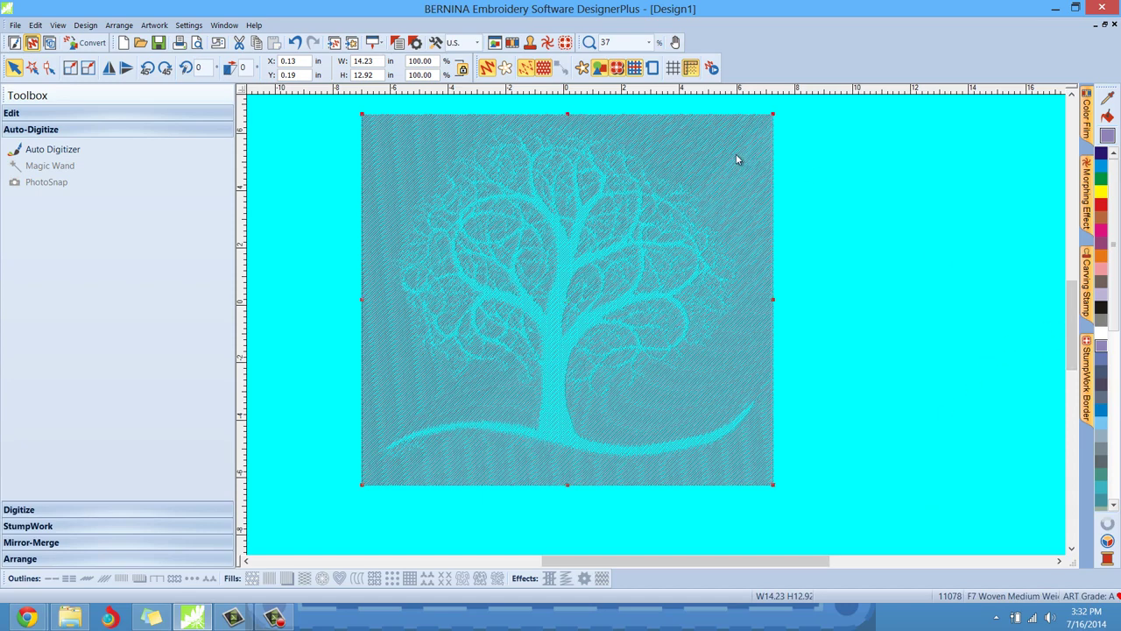
left_click(1102, 231)
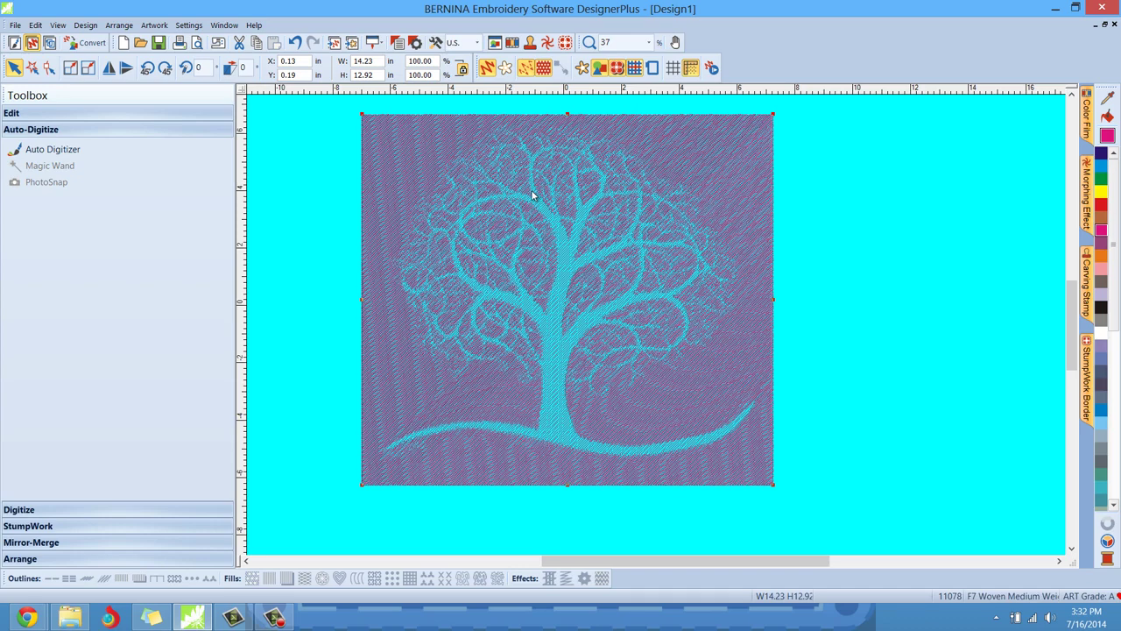
- Try yellow, green, purple, black and grey-blue on the background stitching, settling on white
left_click(1103, 194)
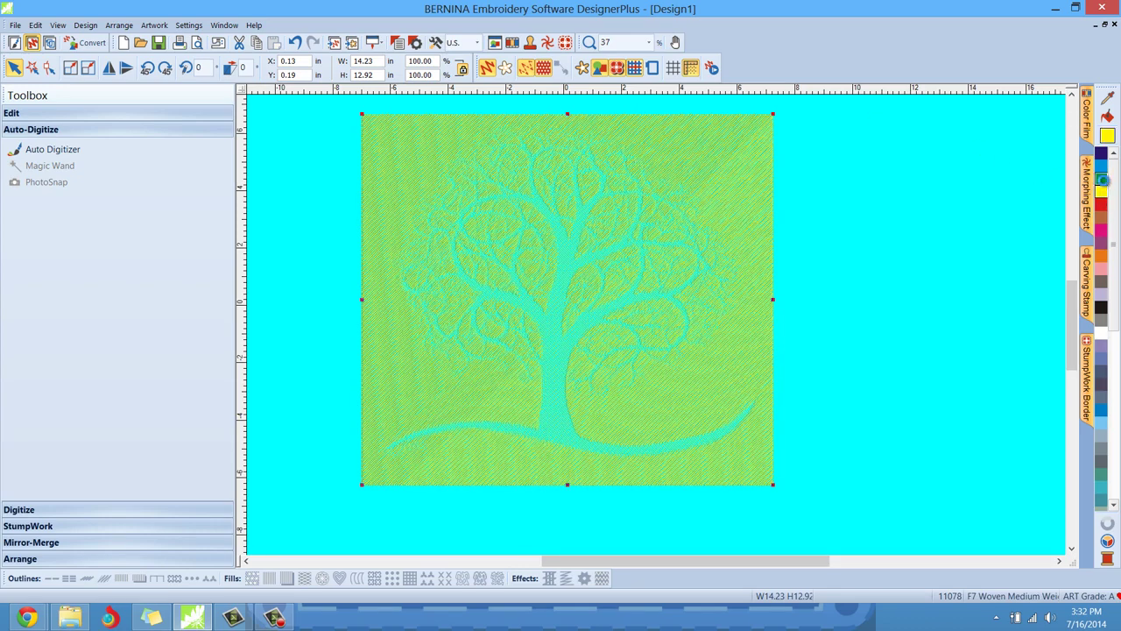
left_click(1104, 181)
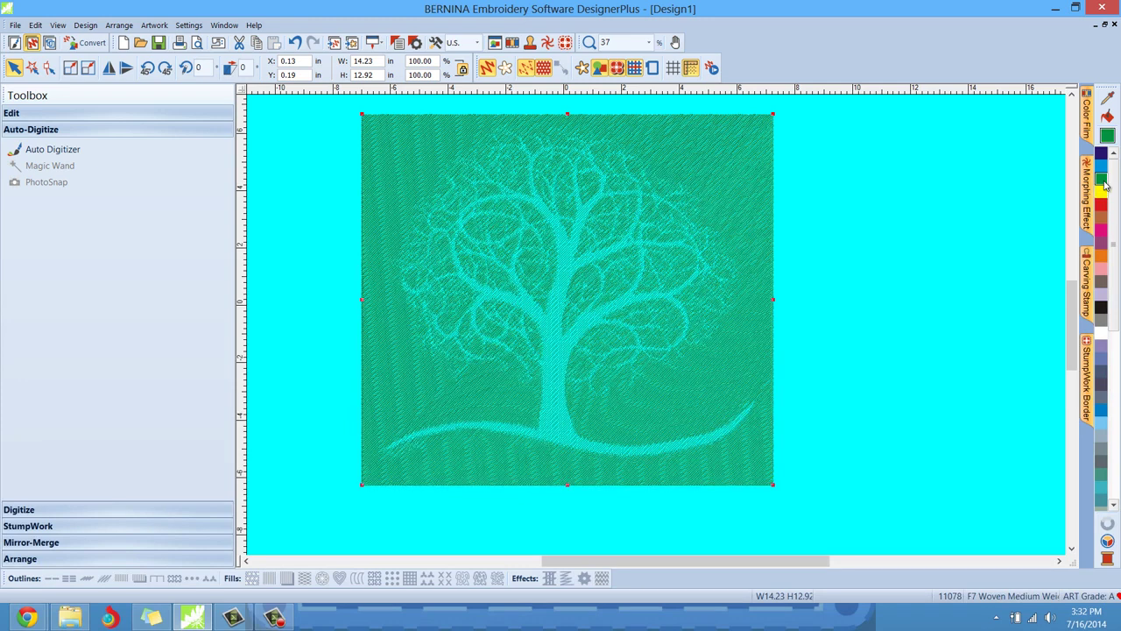
left_click(1103, 244)
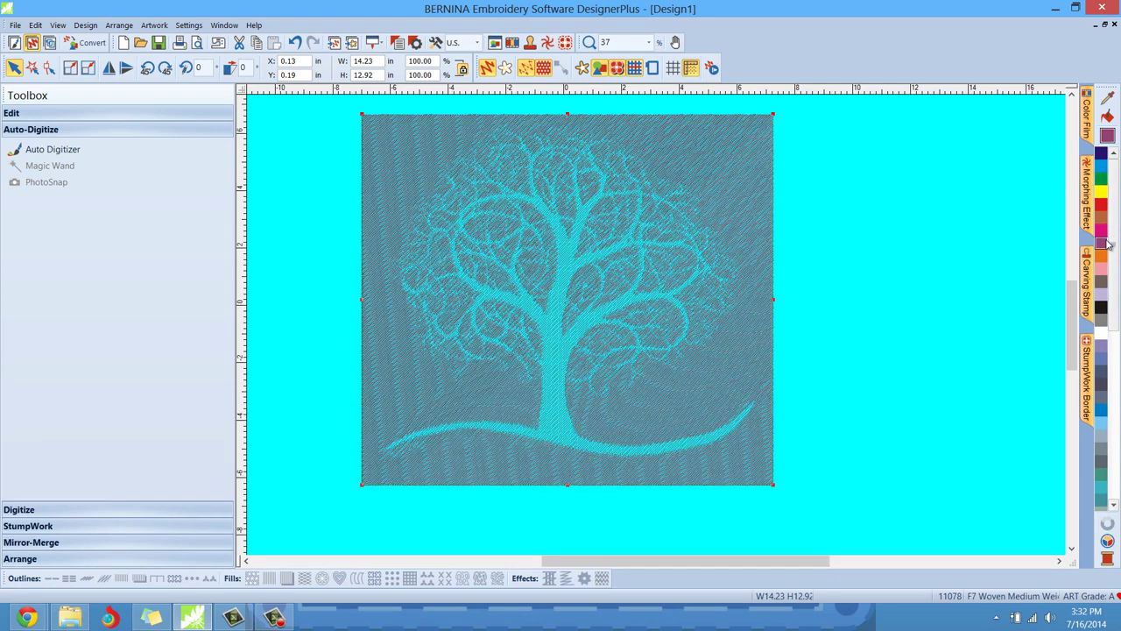
left_click(1103, 307)
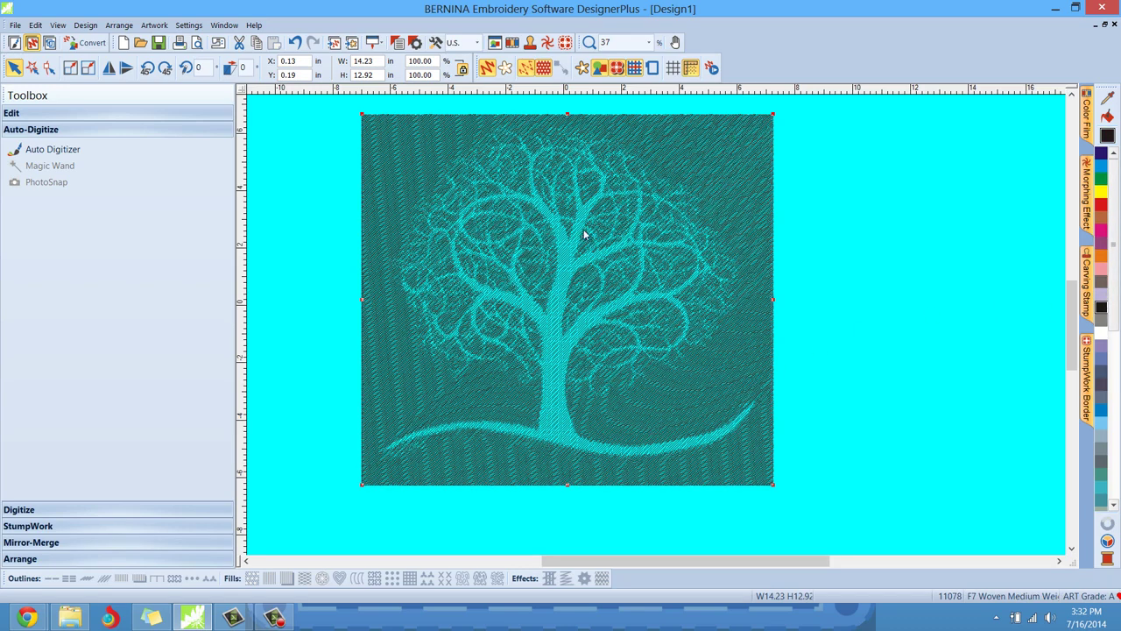
left_click(1105, 363)
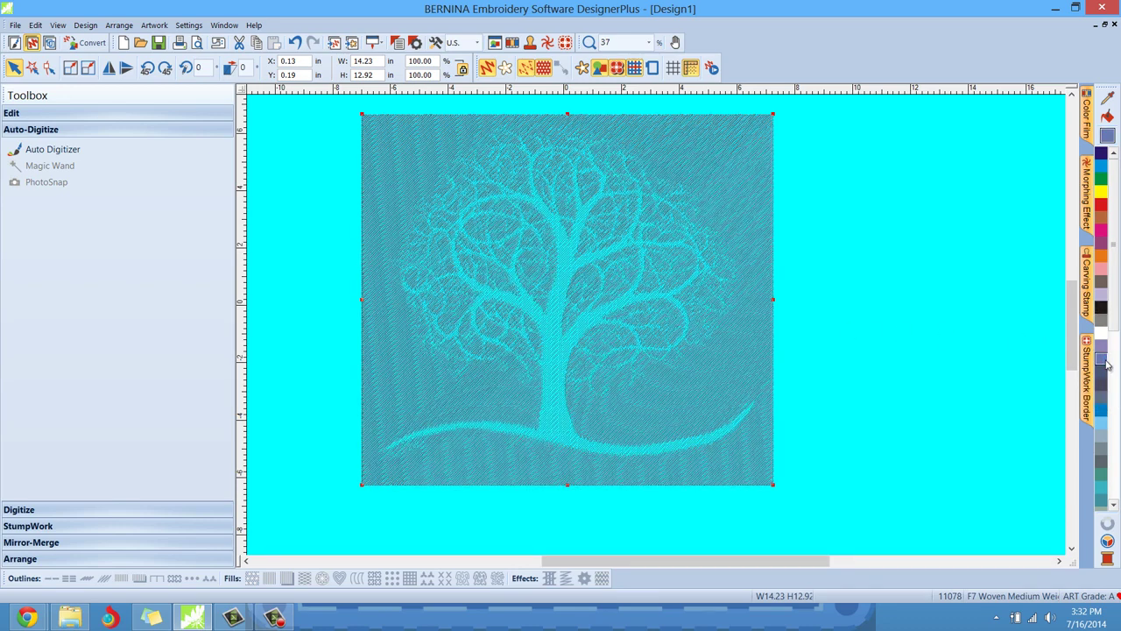
left_click(1100, 334)
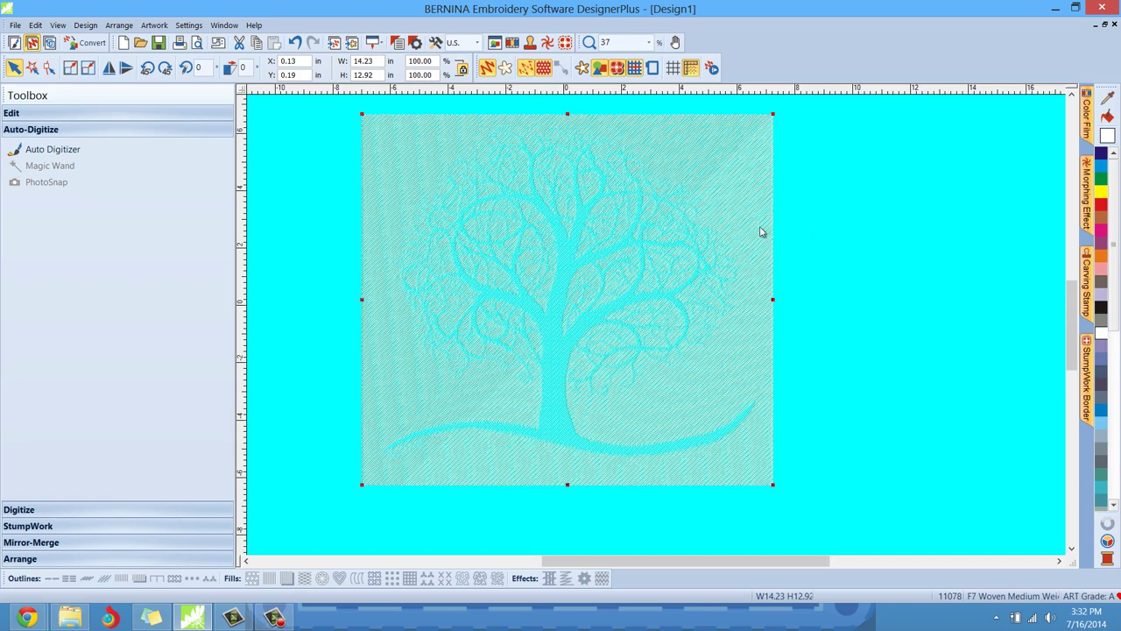
scroll(605, 265, "up", 1)
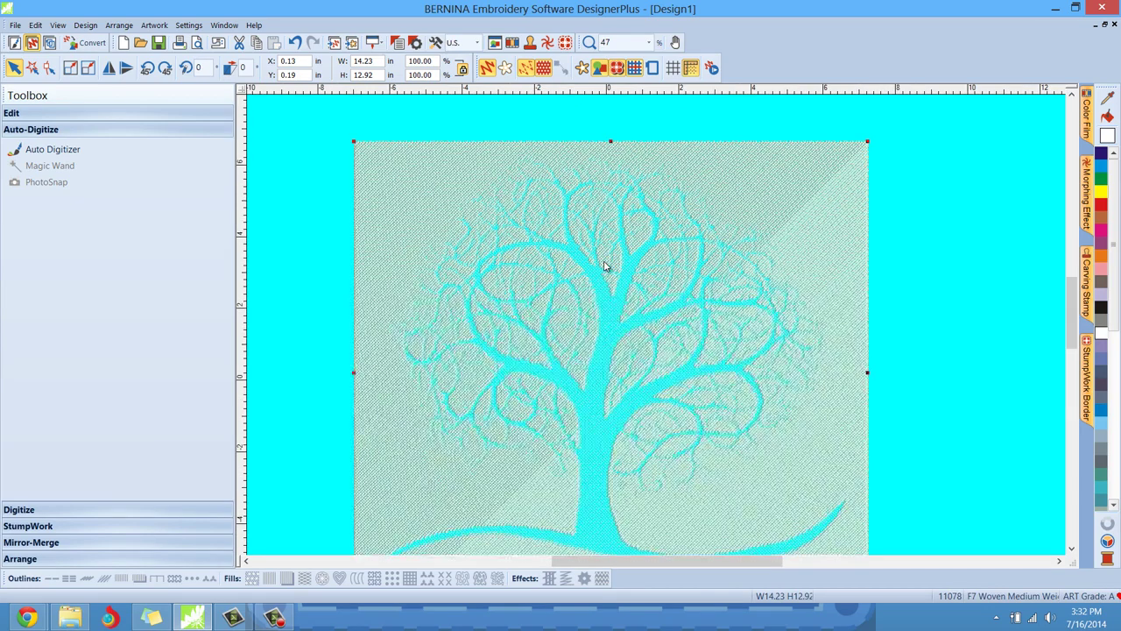